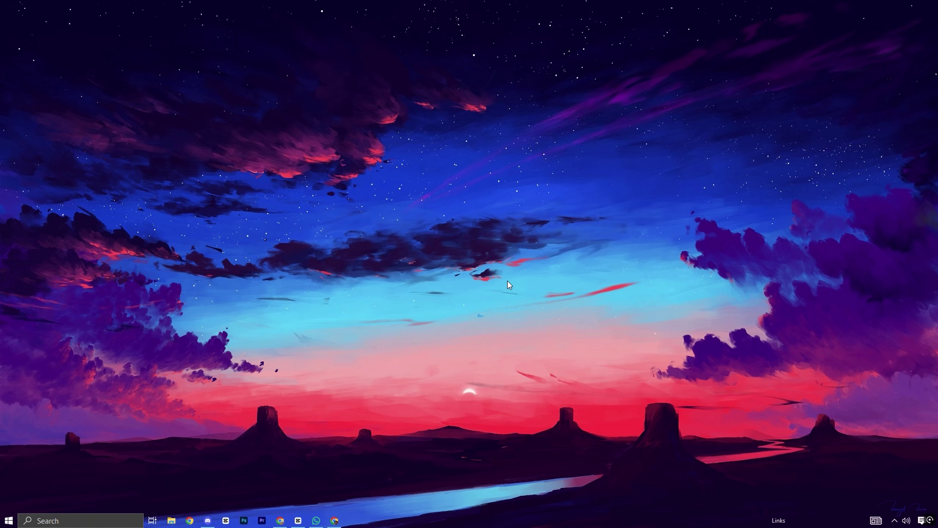
# Step: Launch the Local Group Policy Editor by running gpedit.msc from the Run box
pyautogui.press('super+r')
pyautogui.moveTo(87, 414); pyautogui.dragTo(393, 258)
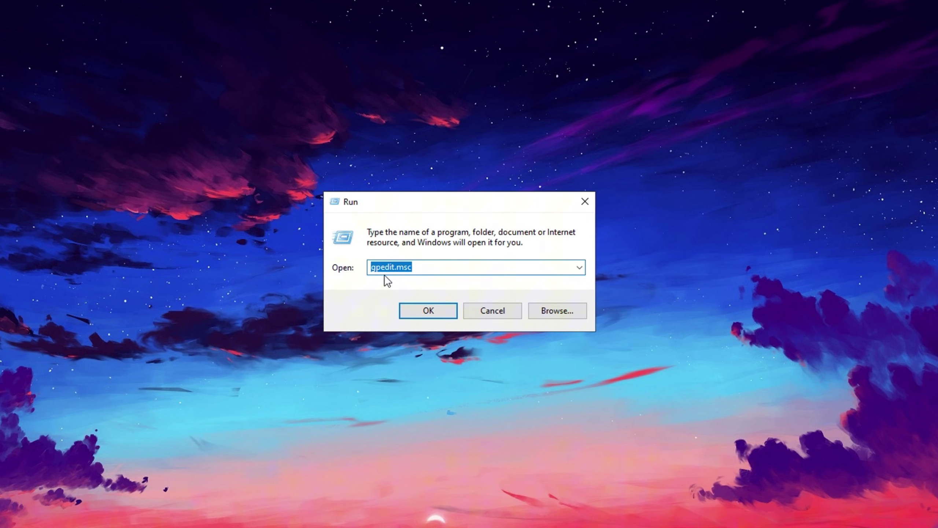
pyautogui.click(430, 266)
pyautogui.click(416, 313)
# Step: Expand Computer Configuration > Administrative Templates > System
pyautogui.click(313, 192)
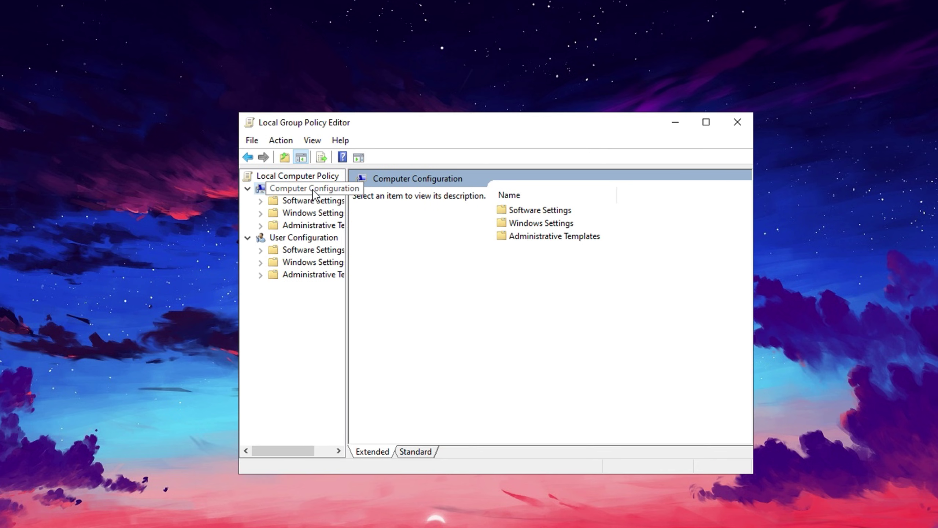
pyautogui.doubleClick(530, 236)
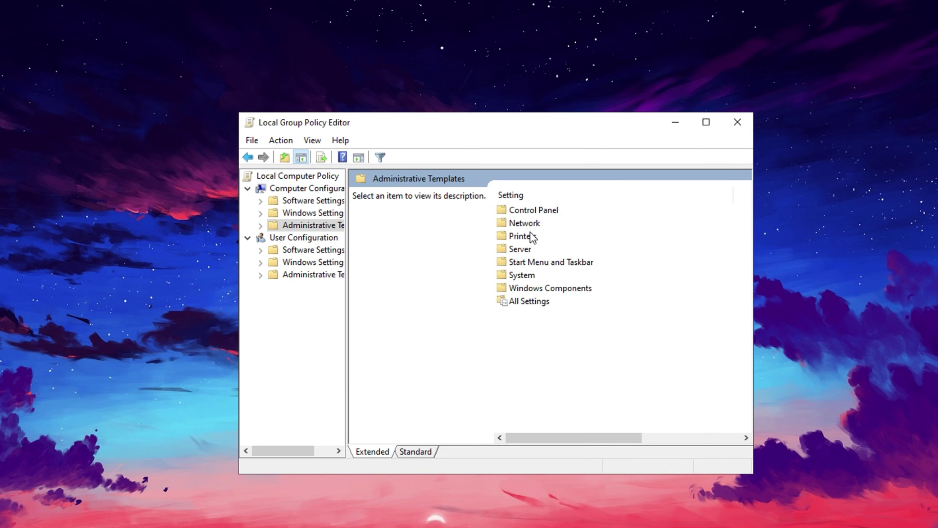
pyautogui.doubleClick(530, 275)
pyautogui.scroll(-10, 525, 365)
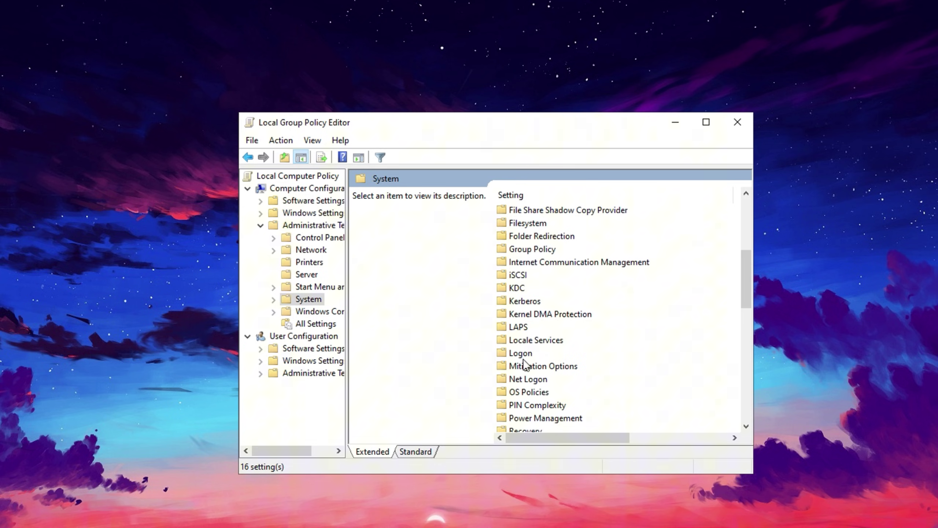
pyautogui.scroll(4, 530, 370)
pyautogui.scroll(7, 538, 293)
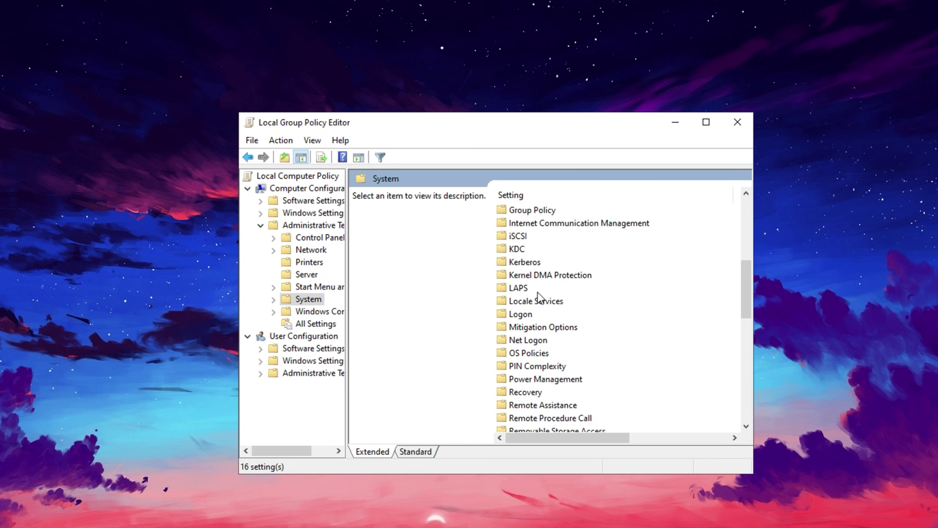
pyautogui.scroll(-6, 537, 292)
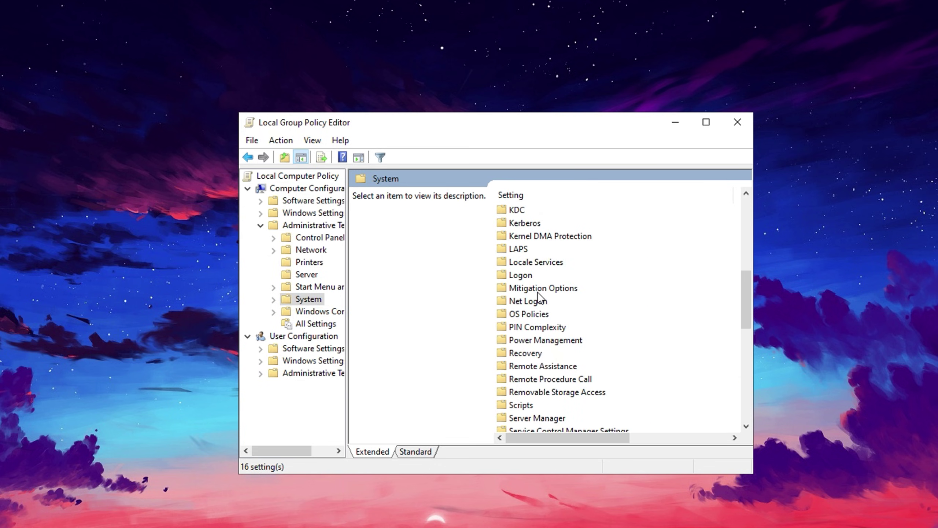
pyautogui.scroll(1, 540, 299)
# Step: Open Power Management > Power Throttling Settings and select Turn off Power Throttling
pyautogui.click(535, 378)
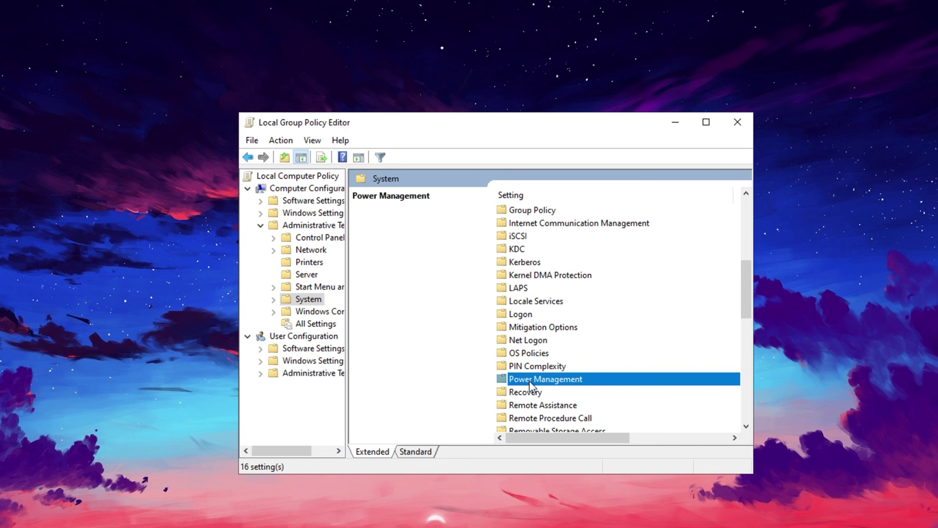
pyautogui.doubleClick(540, 380)
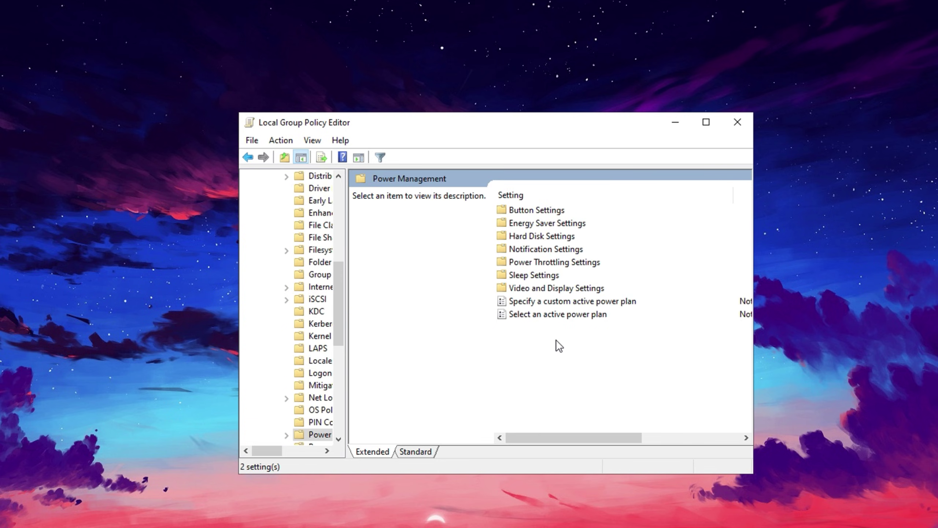
pyautogui.doubleClick(568, 261)
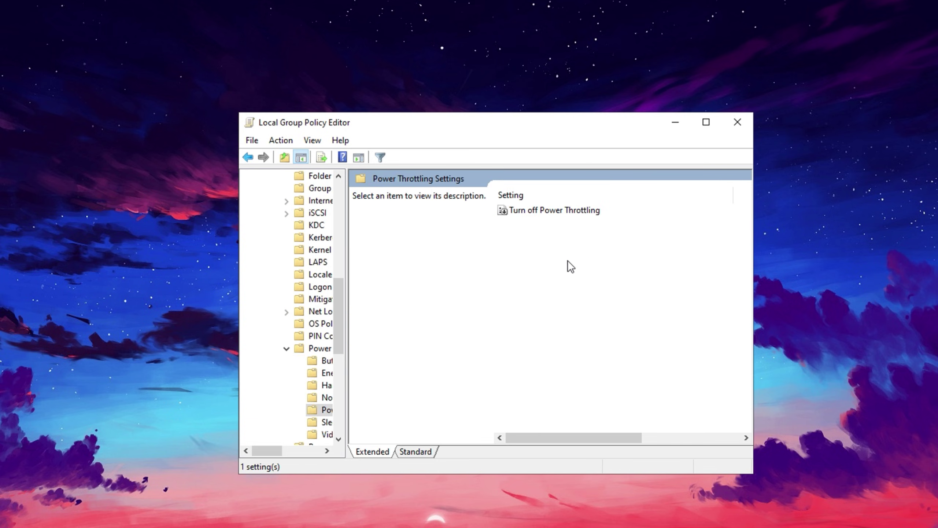
pyautogui.click(553, 218)
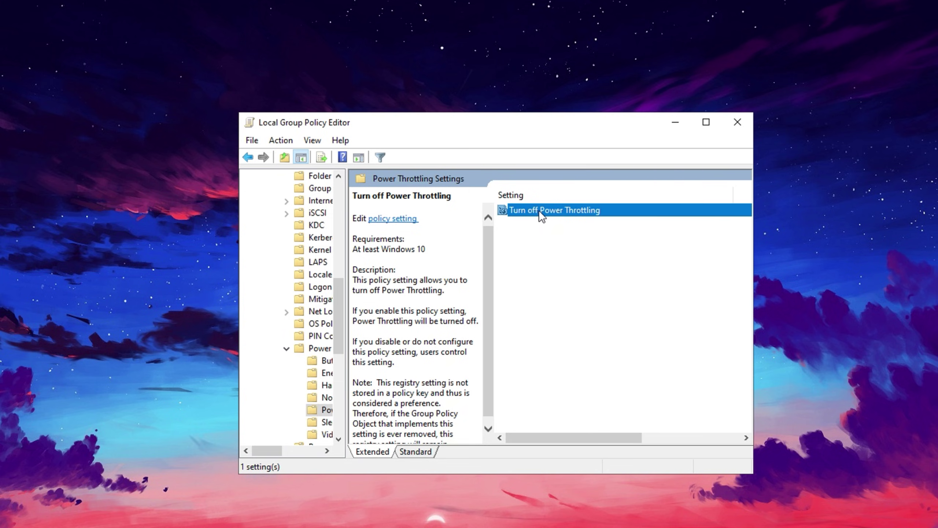
# Step: Set the Turn off Power Throttling policy to Disabled and confirm the change
pyautogui.doubleClick(539, 209)
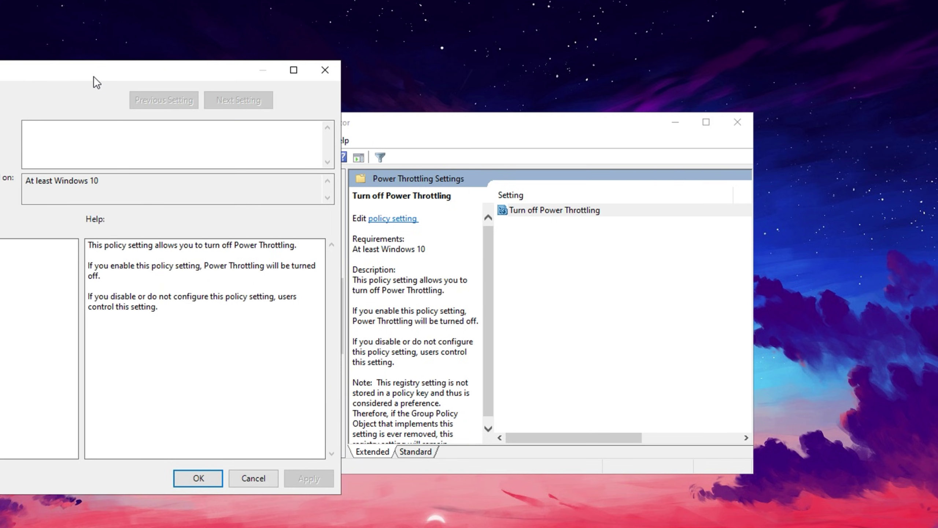
pyautogui.moveTo(97, 76); pyautogui.dragTo(494, 148)
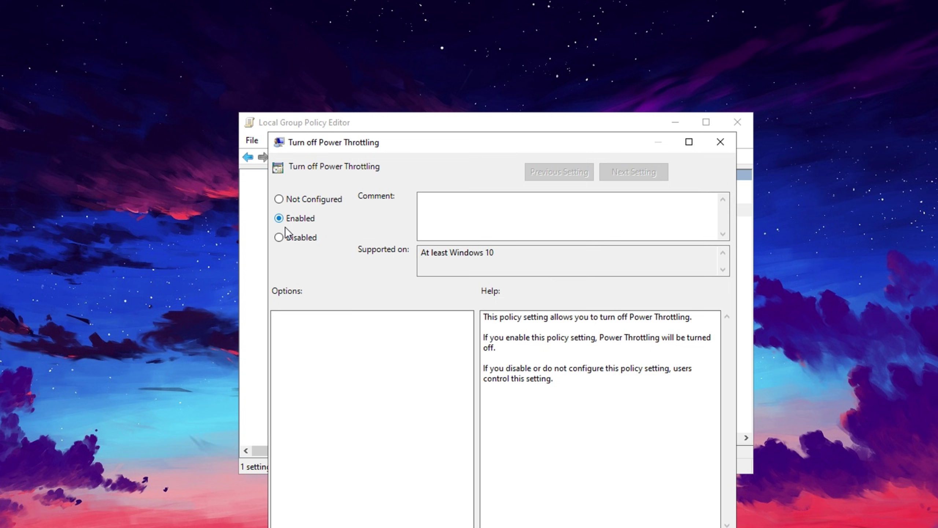
pyautogui.click(291, 239)
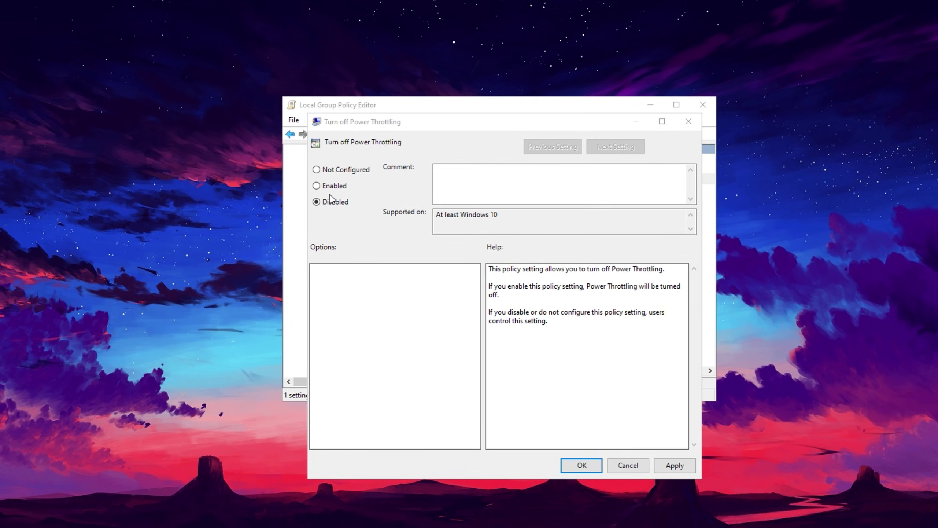
pyautogui.click(324, 203)
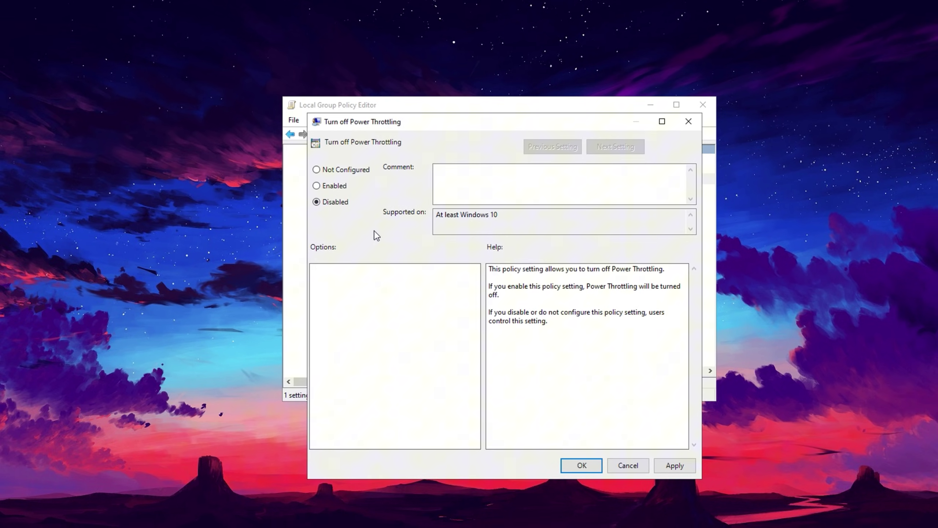
pyautogui.click(676, 465)
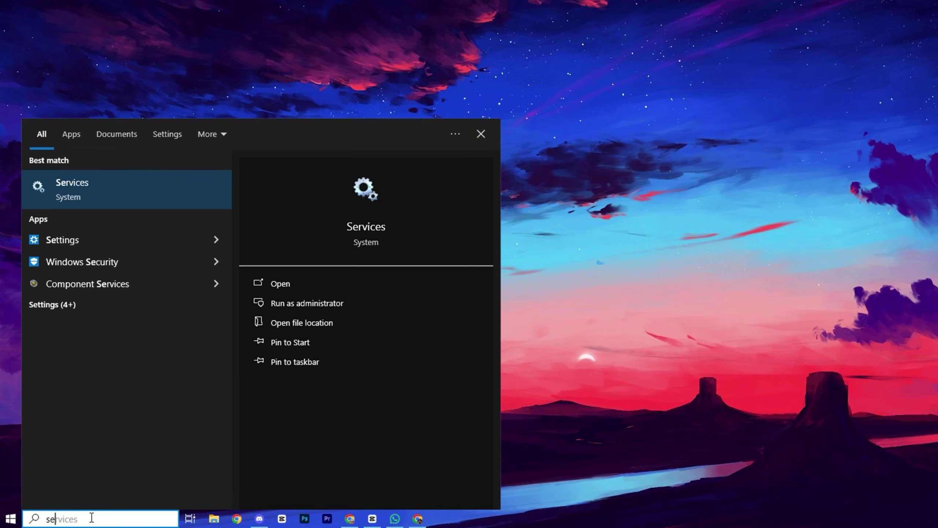
# Step: Open Services from search and read descriptions down to Connected User Experiences and Telemetry
pyautogui.write('ic')
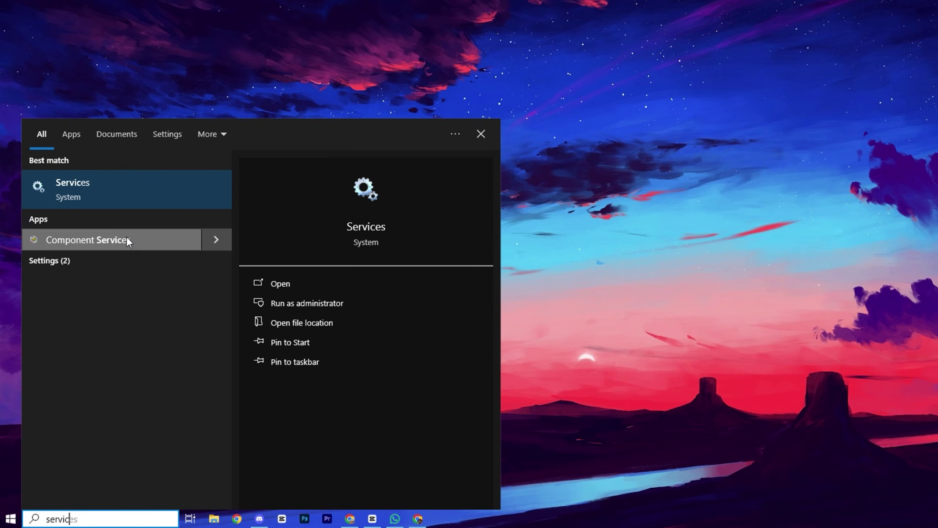
pyautogui.click(132, 187)
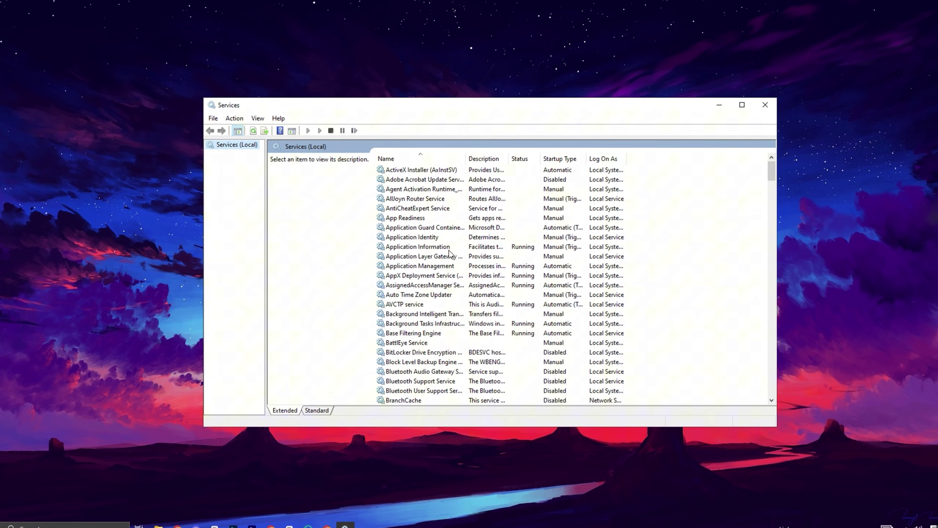
pyautogui.click(435, 247)
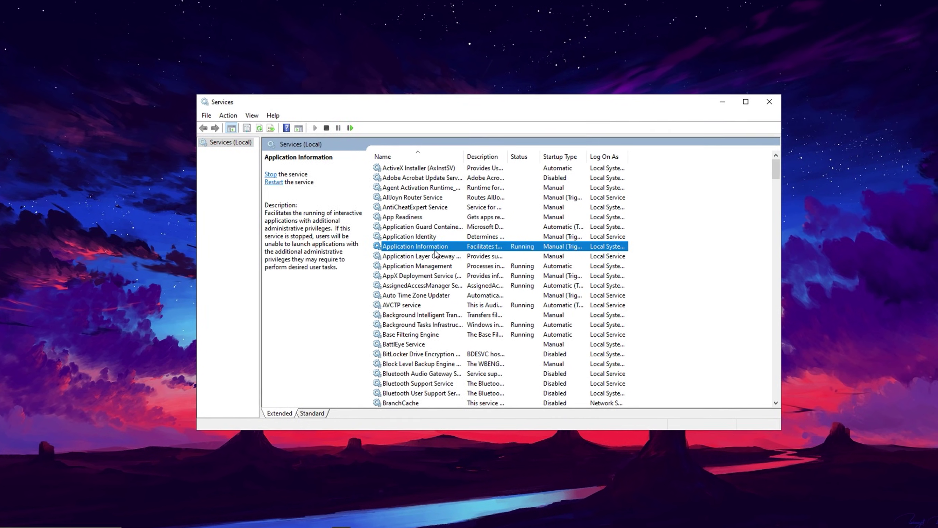
pyautogui.click(439, 265)
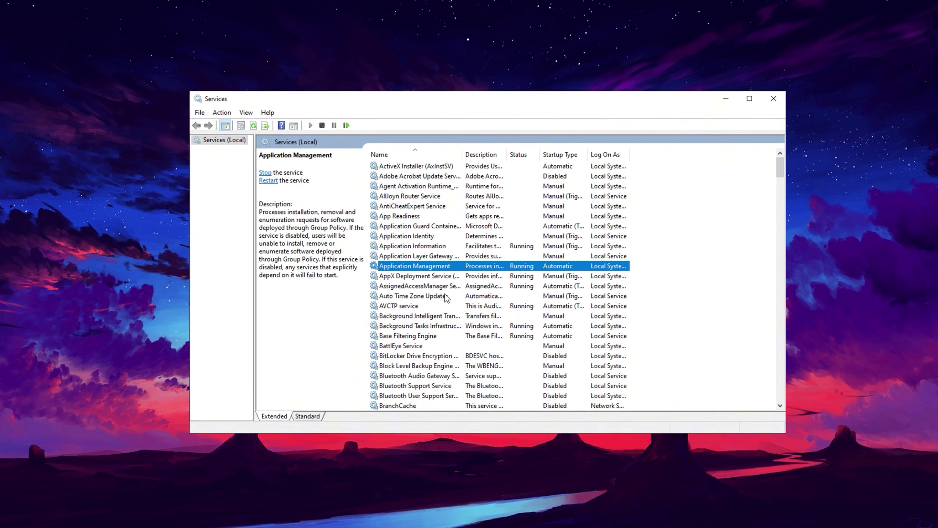
pyautogui.scroll(-4, 446, 297)
pyautogui.scroll(2, 446, 298)
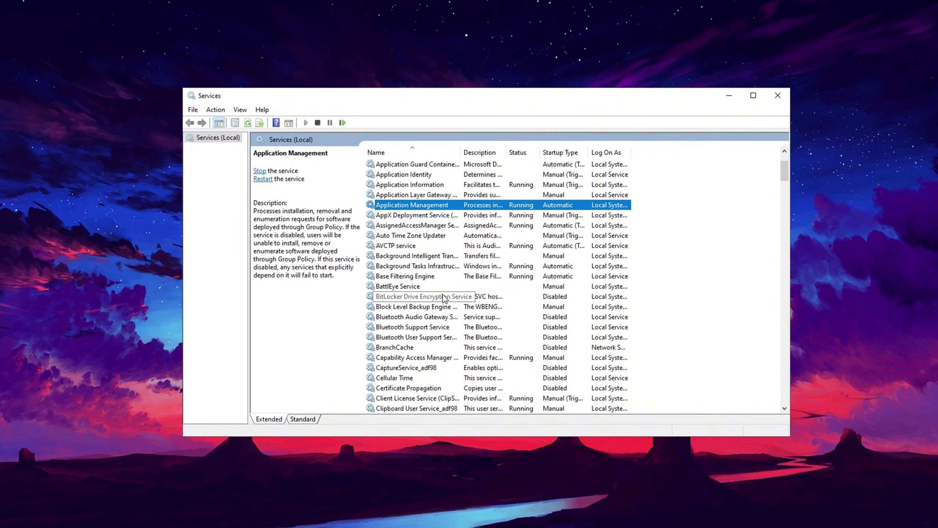
pyautogui.scroll(-5, 439, 310)
pyautogui.click(435, 318)
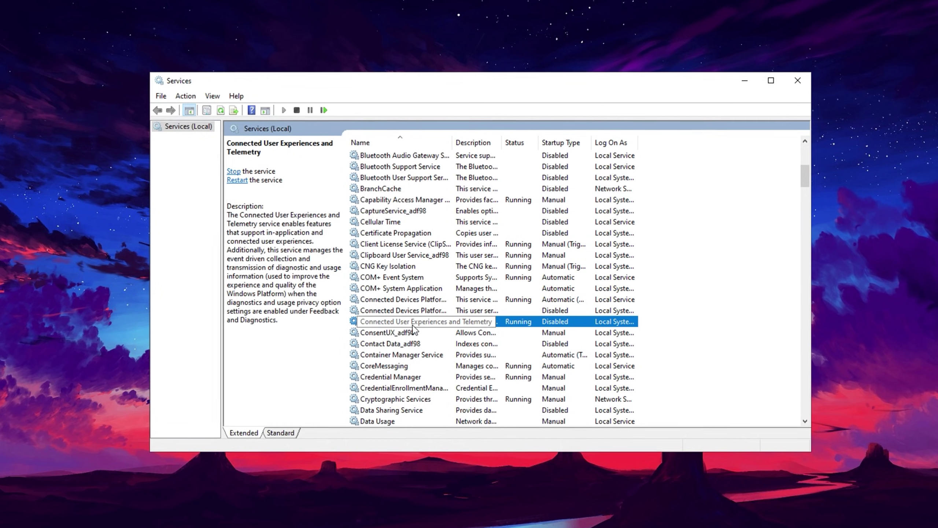
pyautogui.rightClick(414, 328)
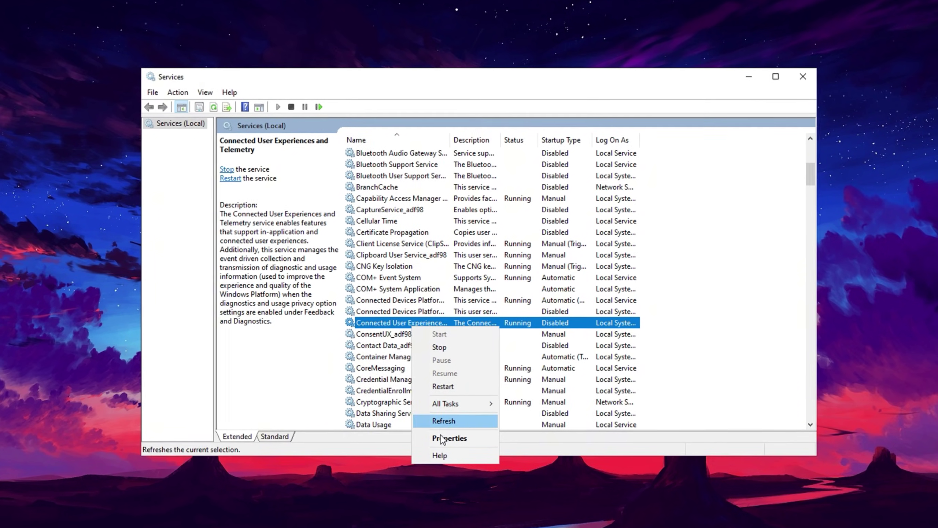
pyautogui.click(439, 439)
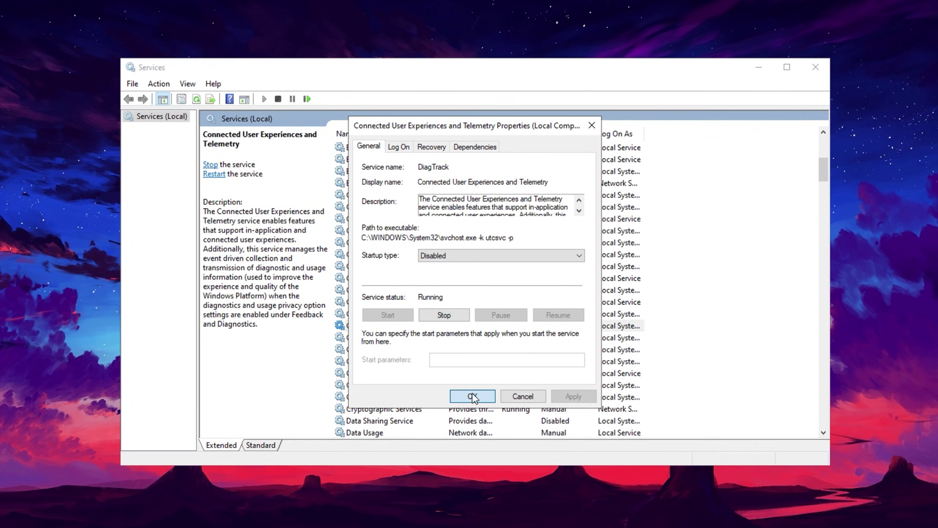
pyautogui.click(472, 395)
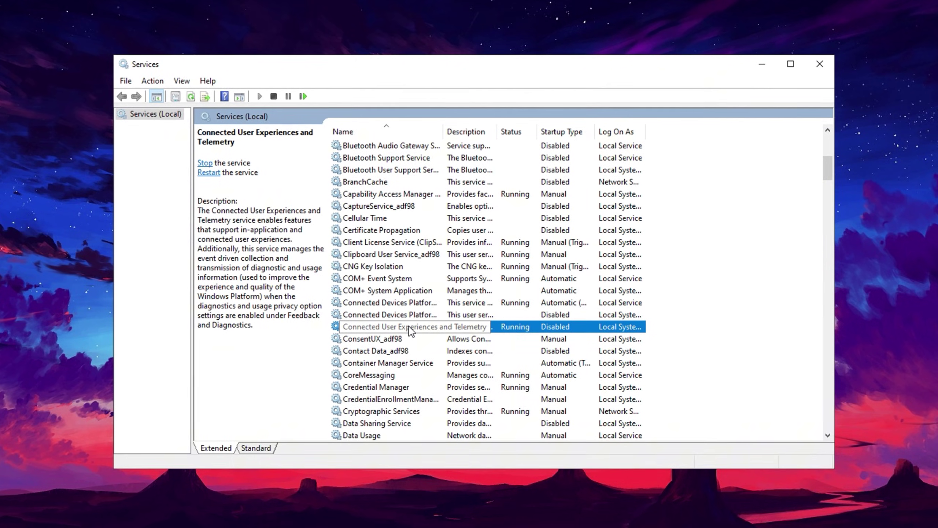
pyautogui.scroll(-10, 392, 340)
pyautogui.click(380, 327)
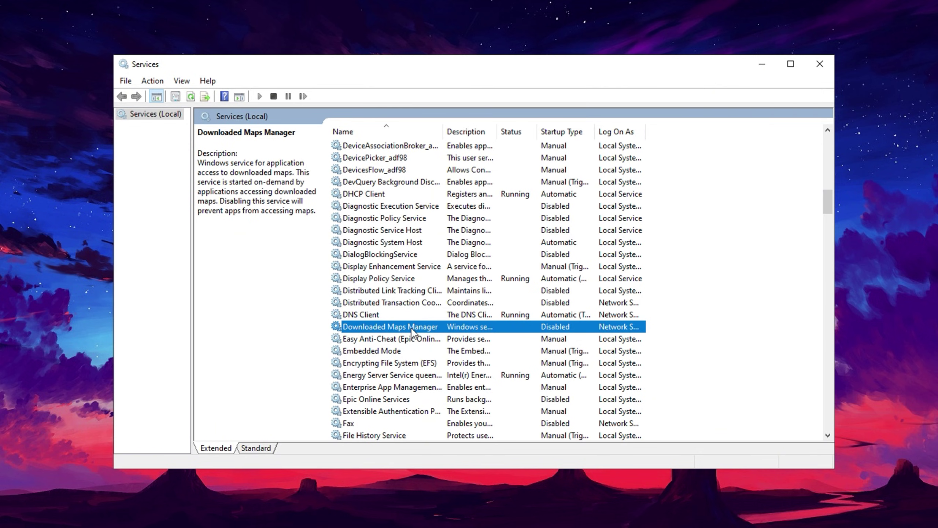
pyautogui.scroll(-20, 392, 314)
pyautogui.click(376, 291)
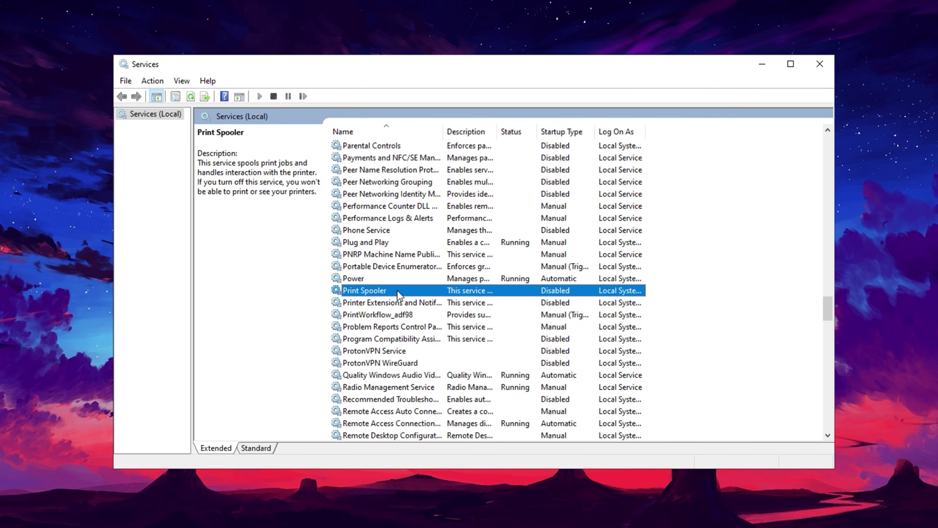
pyautogui.scroll(-20, 395, 269)
pyautogui.click(391, 245)
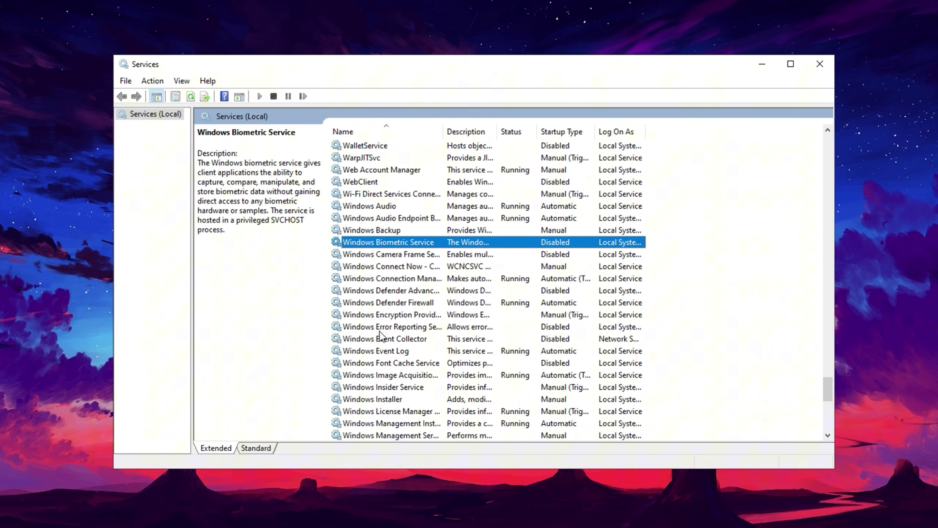
pyautogui.click(386, 386)
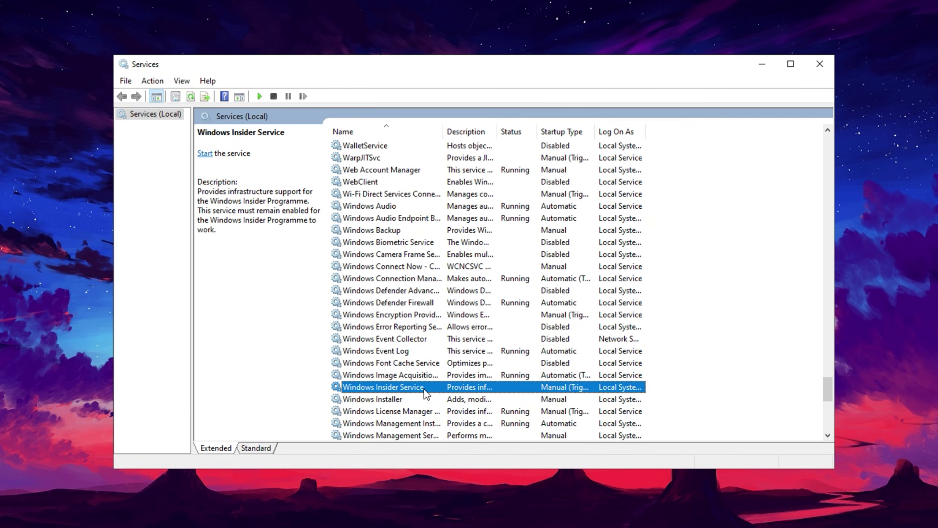
pyautogui.scroll(-10, 417, 389)
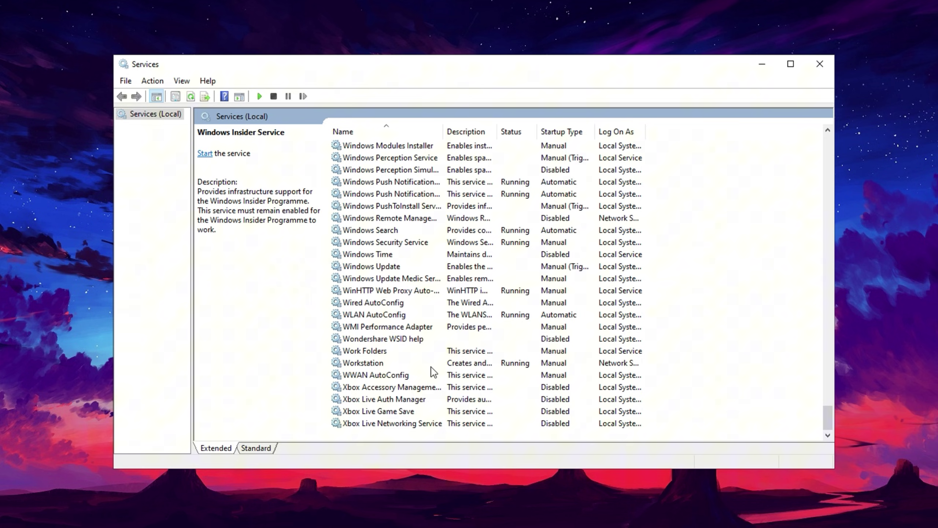
# Step: Review service descriptions, from Xbox Accessory Management to the Bluetooth Audio Gateway Service
pyautogui.scroll(3, 433, 371)
pyautogui.scroll(-3, 433, 371)
pyautogui.click(431, 388)
pyautogui.press('b')
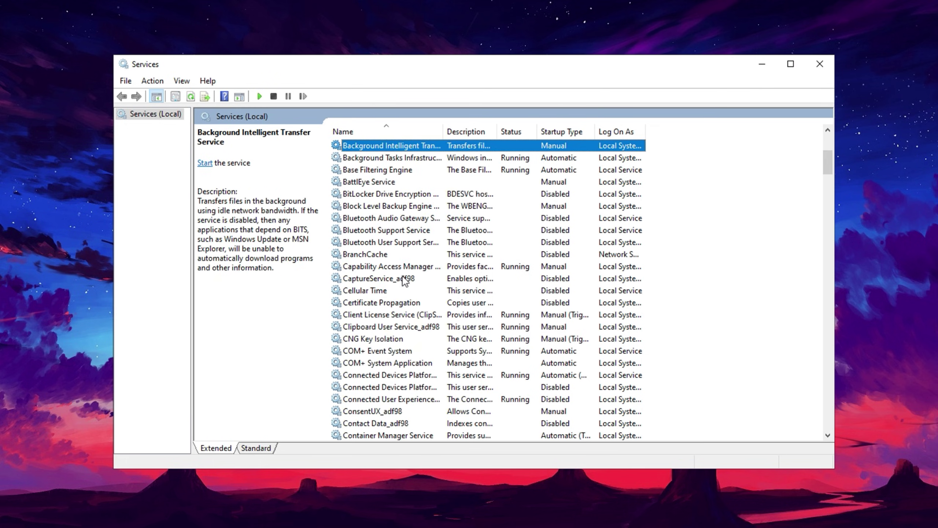
pyautogui.click(400, 220)
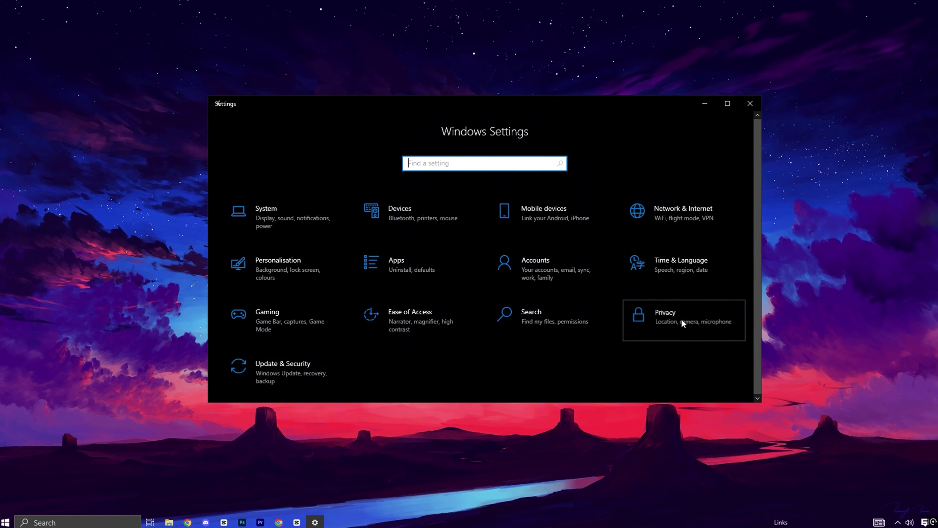
# Step: In Privacy, turn off 'Allow websites to provide locally relevant content' via the language list
pyautogui.click(681, 320)
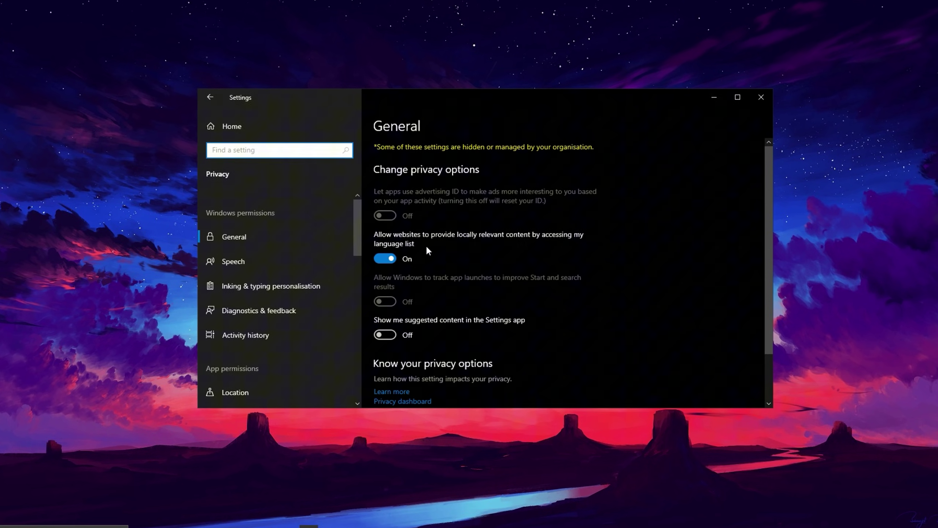
pyautogui.scroll(-3, 427, 250)
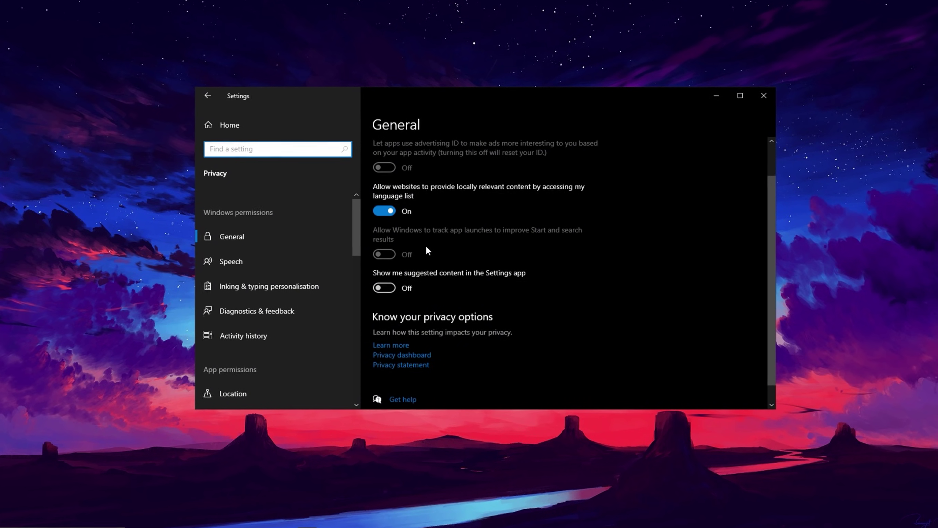
pyautogui.click(381, 216)
pyautogui.scroll(3, 389, 220)
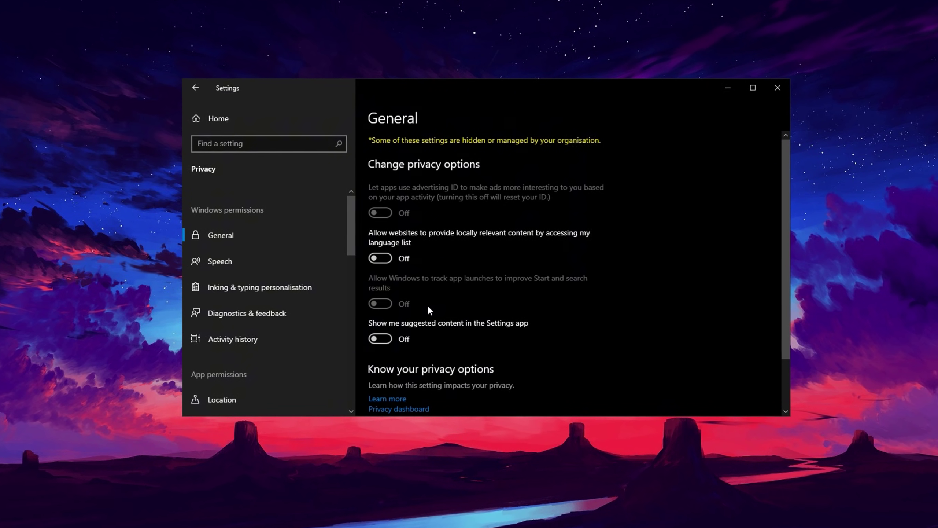
# Step: Review the Speech, Inking & typing personalisation, and Diagnostics & feedback privacy pages
pyautogui.click(246, 262)
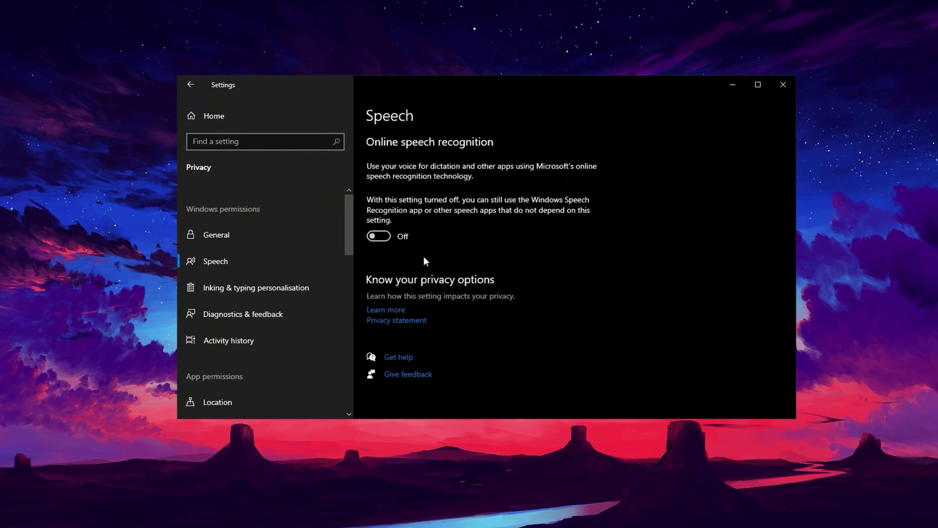
pyautogui.click(283, 287)
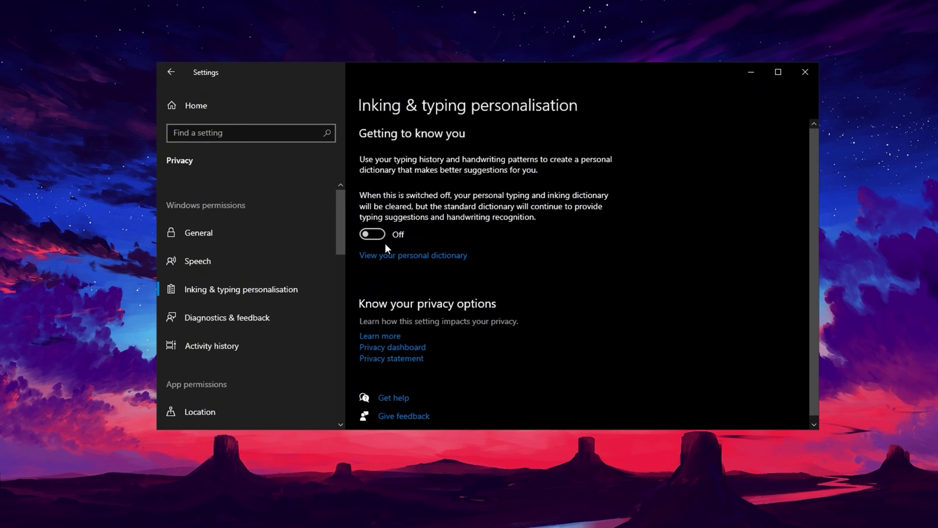
pyautogui.click(265, 319)
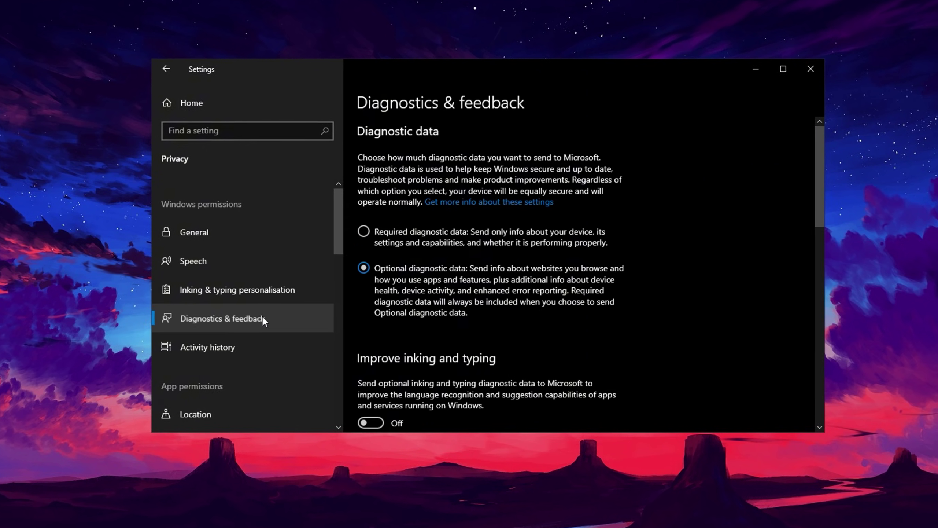
pyautogui.scroll(-3, 418, 301)
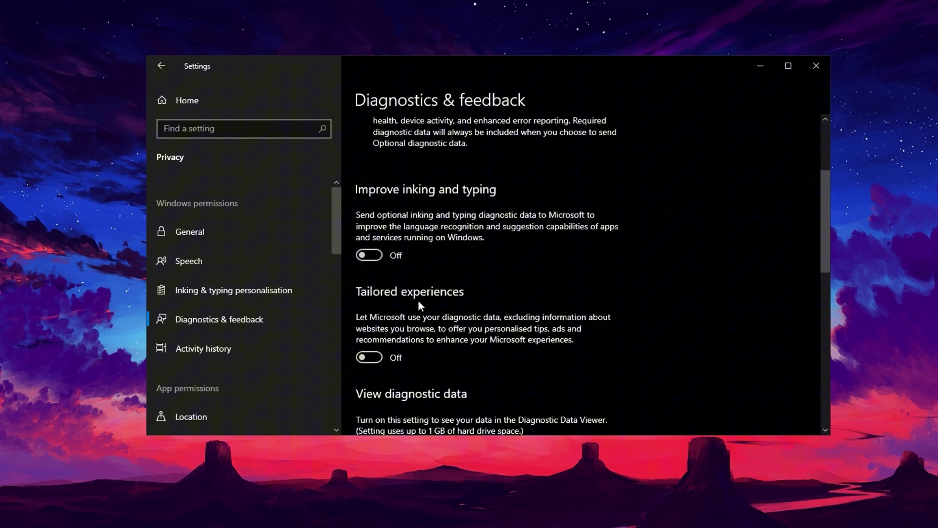
pyautogui.scroll(-8, 418, 300)
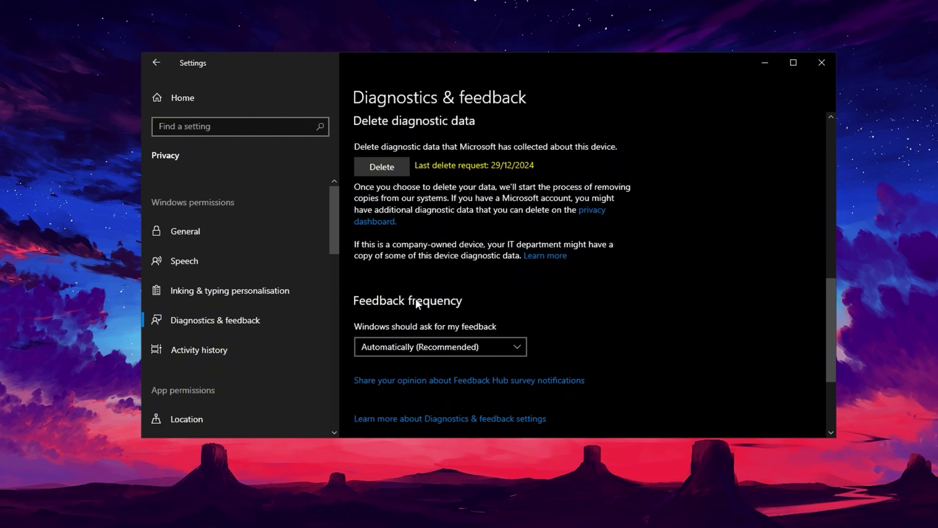
pyautogui.scroll(-4, 415, 298)
pyautogui.scroll(8, 415, 298)
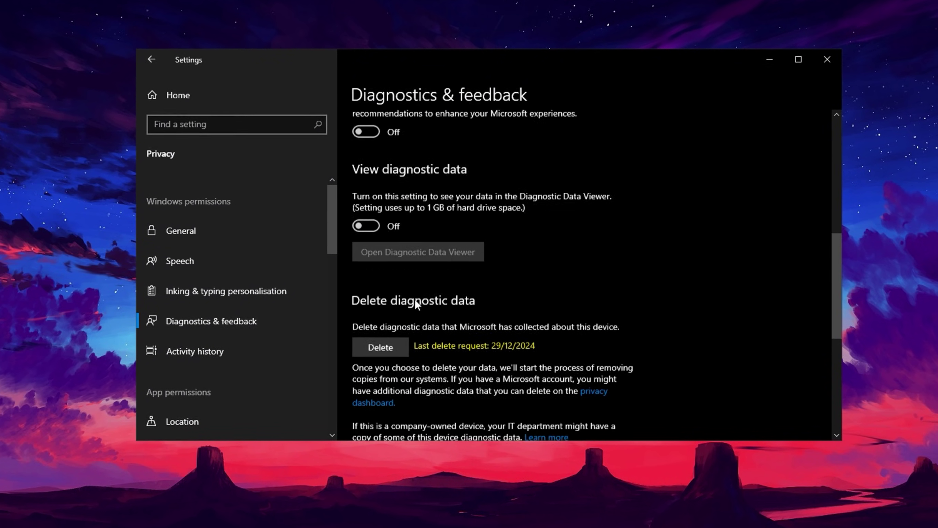
pyautogui.scroll(3, 416, 301)
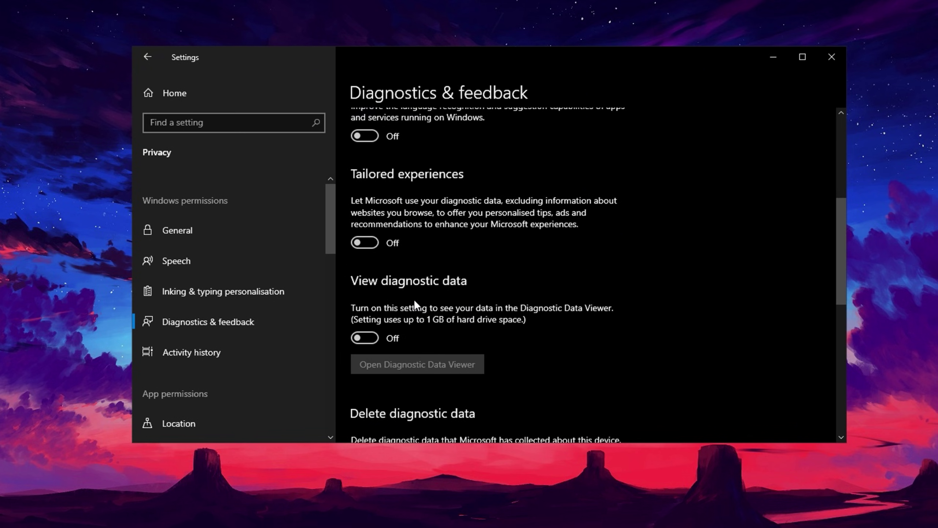
pyautogui.scroll(-5, 281, 355)
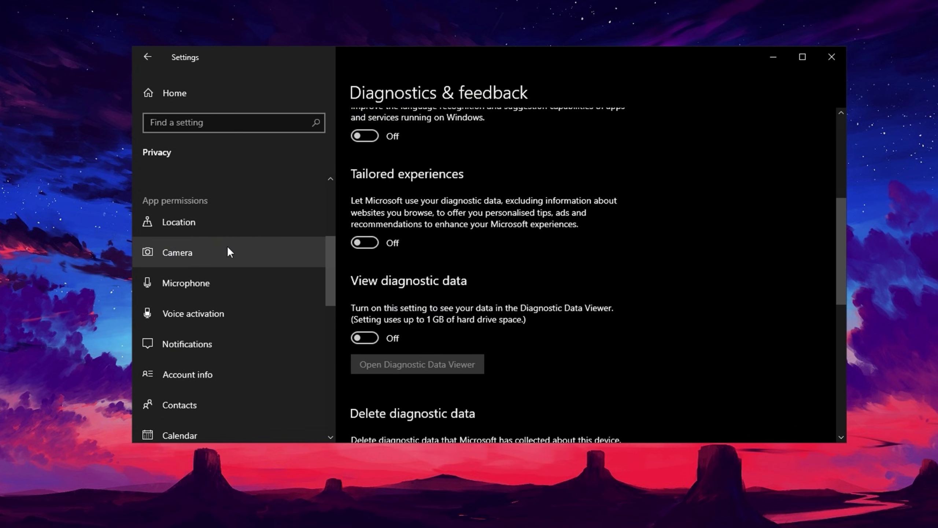
# Step: Review the Location, Camera, Microphone and Email app permission pages
pyautogui.click(220, 223)
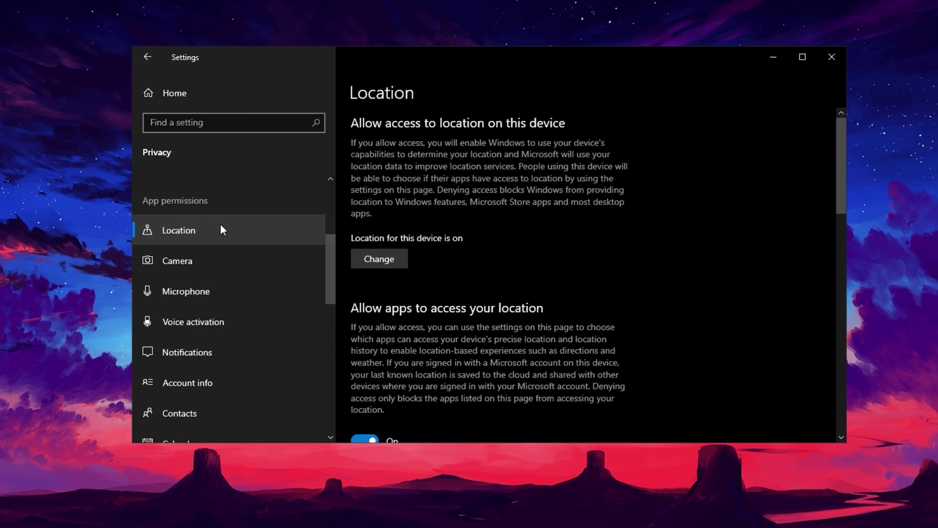
pyautogui.click(225, 258)
pyautogui.click(221, 292)
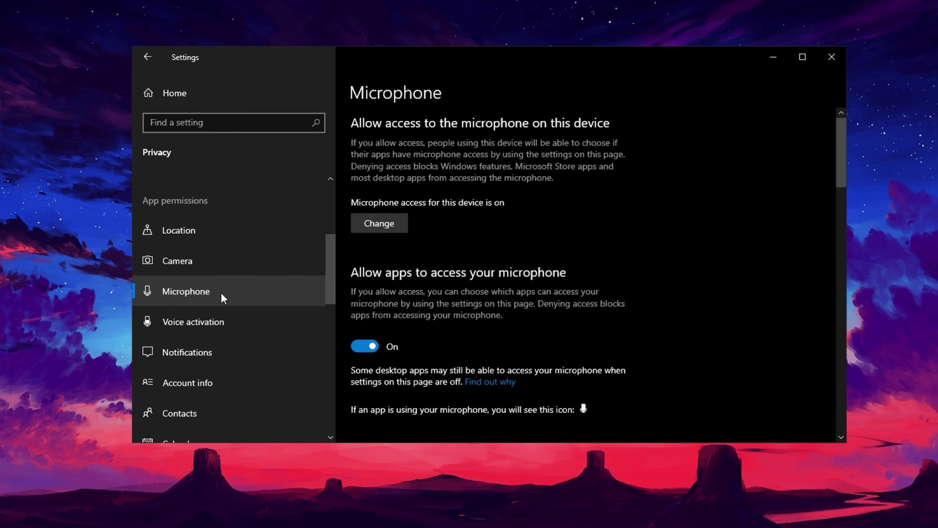
pyautogui.scroll(-5, 257, 353)
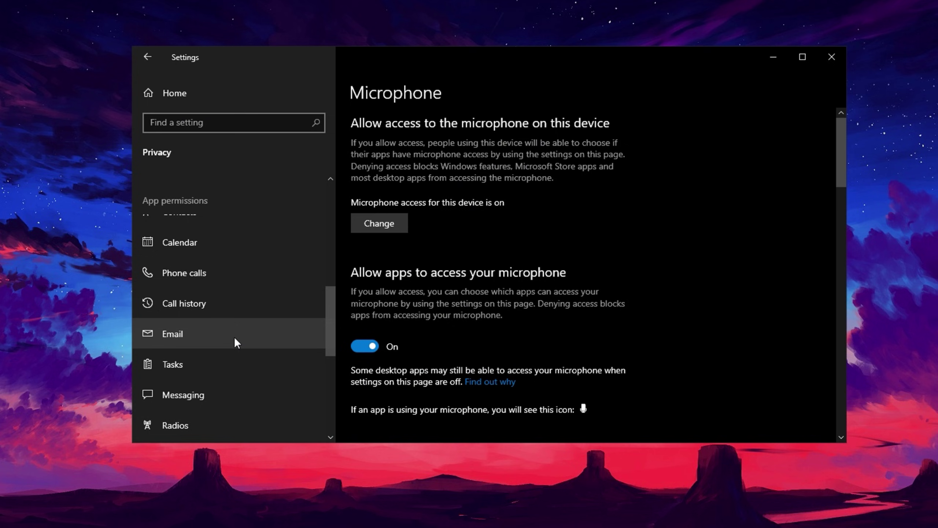
pyautogui.click(241, 340)
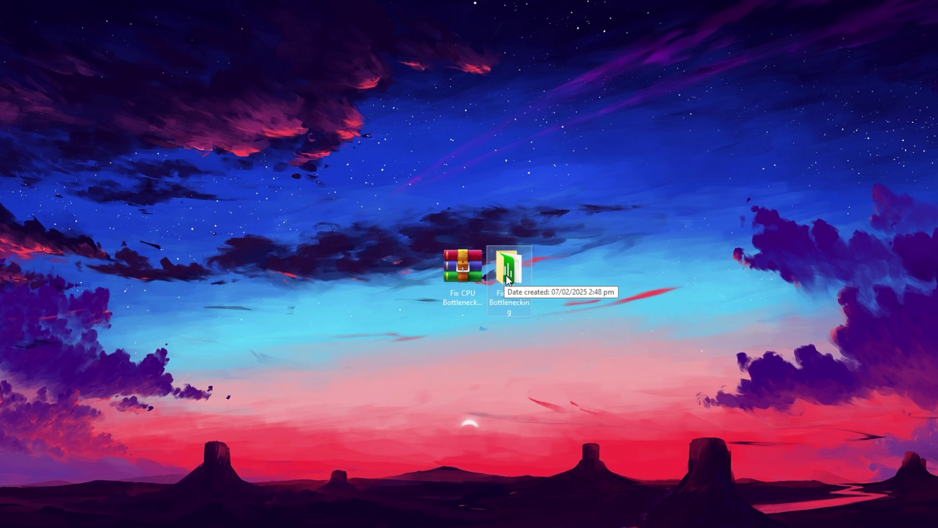
# Step: Open Fix CPU Bottlenecking and inspect the four registry files in CPU Optimization
pyautogui.doubleClick(507, 279)
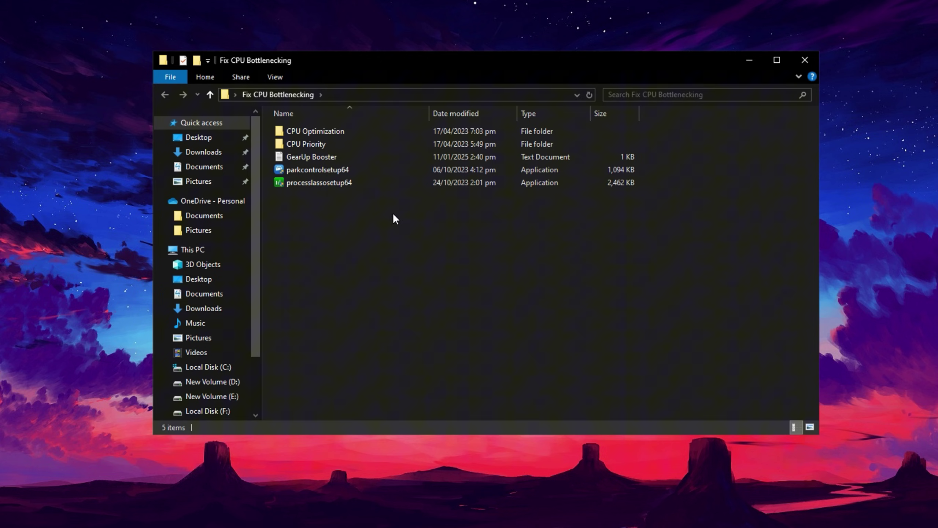
pyautogui.doubleClick(319, 130)
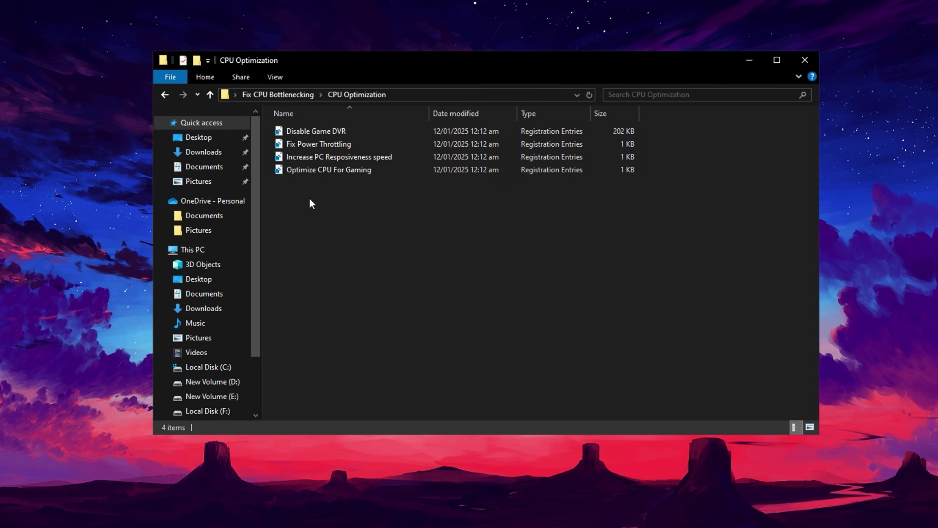
pyautogui.moveTo(311, 202); pyautogui.dragTo(345, 134)
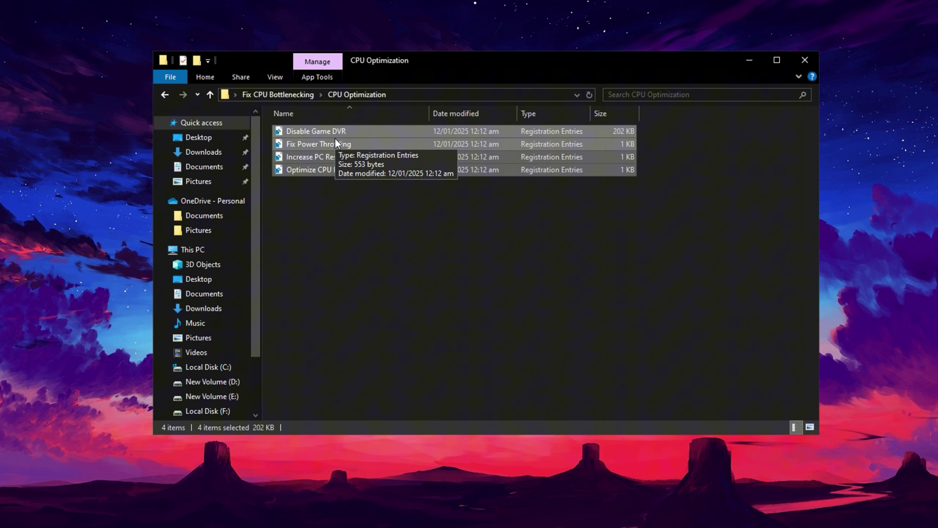
pyautogui.click(276, 94)
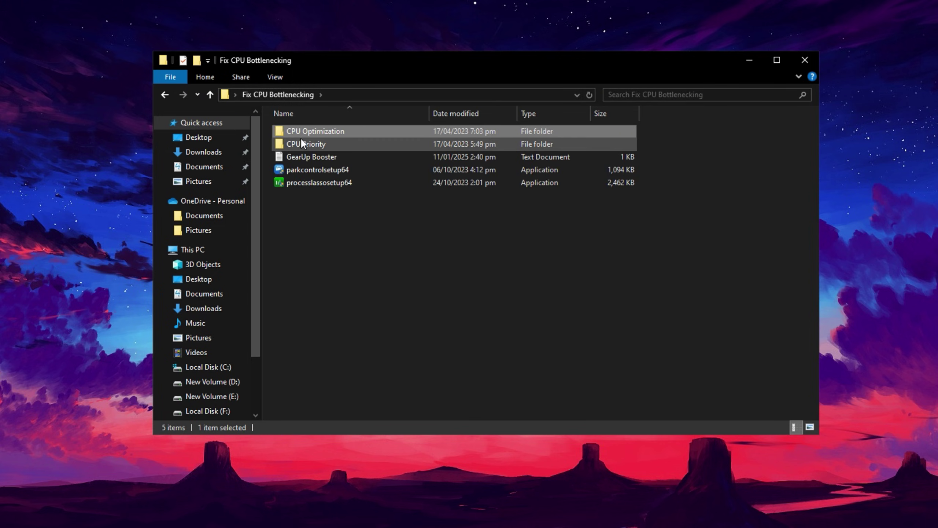
# Step: Merge CPU Priority > INTEL > Intel Priority.reg into the registry, then return to Fix CPU Bottlenecking
pyautogui.doubleClick(320, 145)
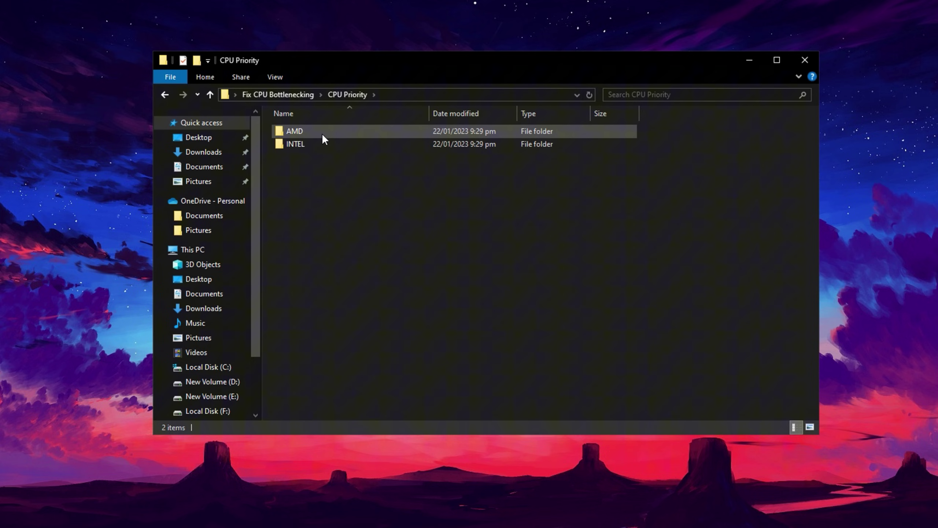
pyautogui.doubleClick(319, 143)
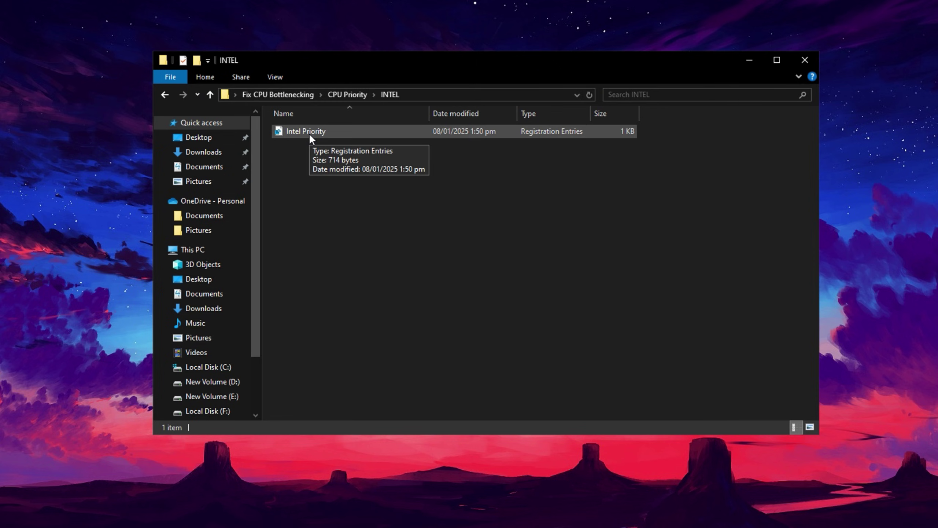
pyautogui.click(309, 133)
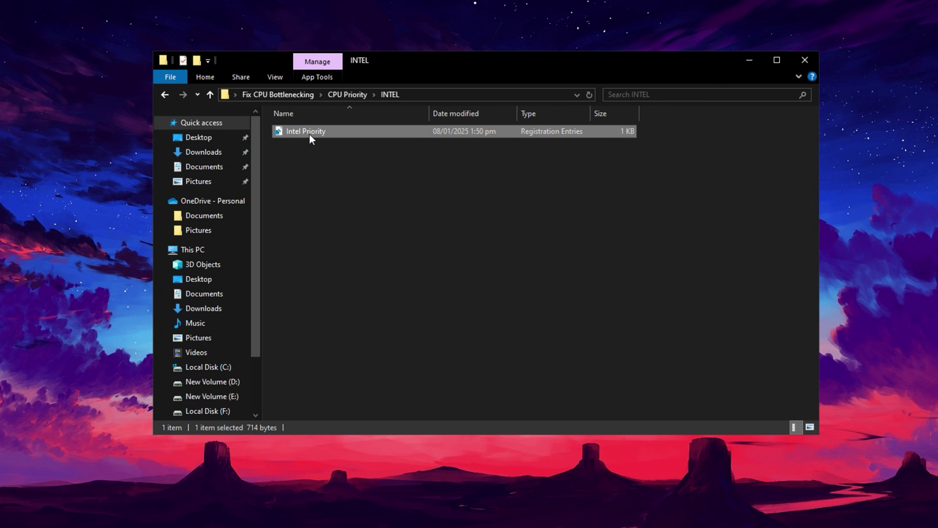
pyautogui.doubleClick(309, 133)
pyautogui.click(431, 336)
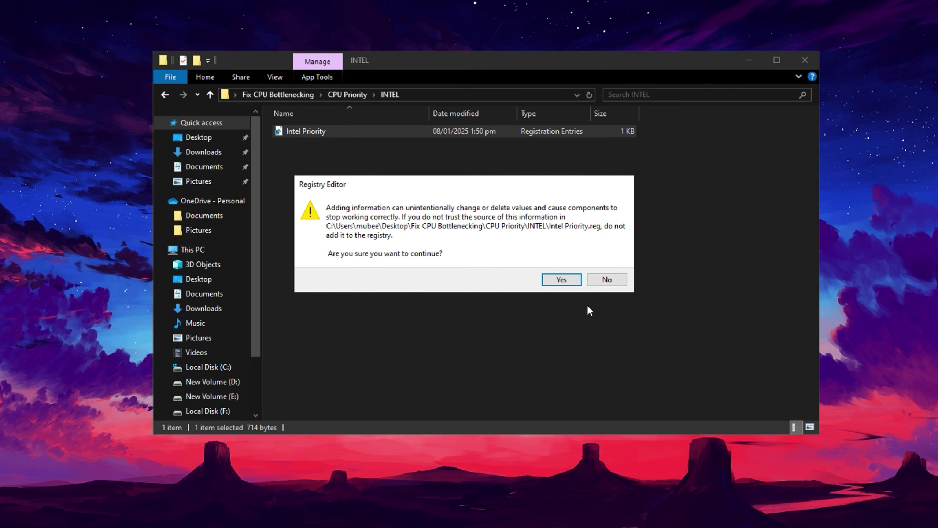
pyautogui.click(562, 279)
pyautogui.click(610, 261)
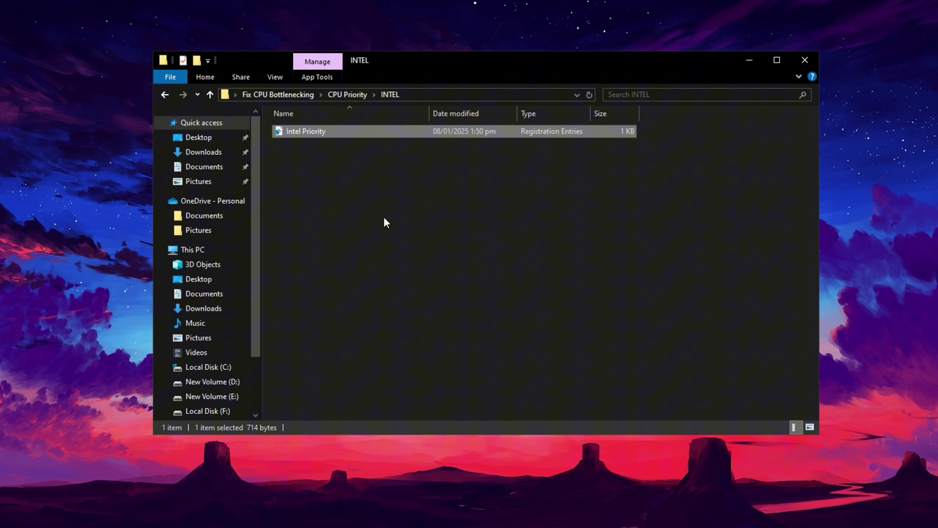
pyautogui.click(373, 196)
pyautogui.click(275, 97)
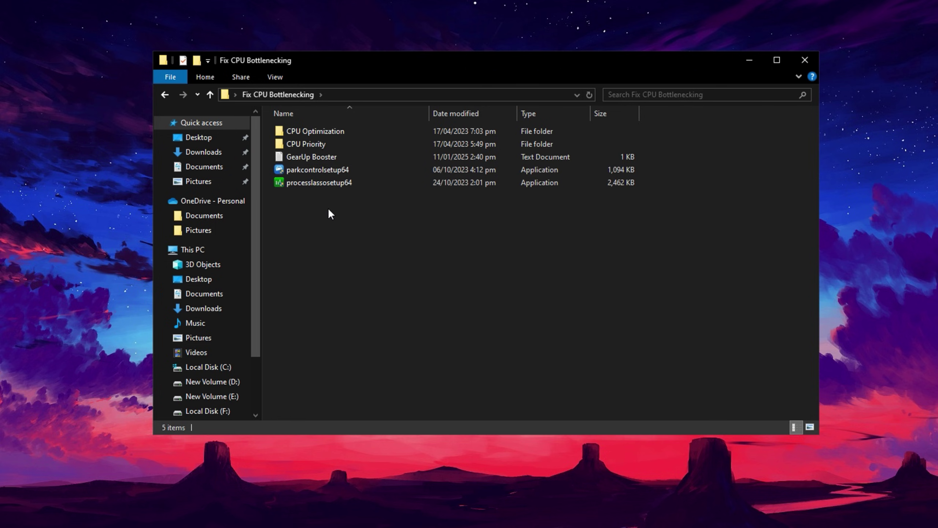
# Step: Choose the Bitsum Highest Performance profile from ParkControl's power profile list
pyautogui.click(331, 170)
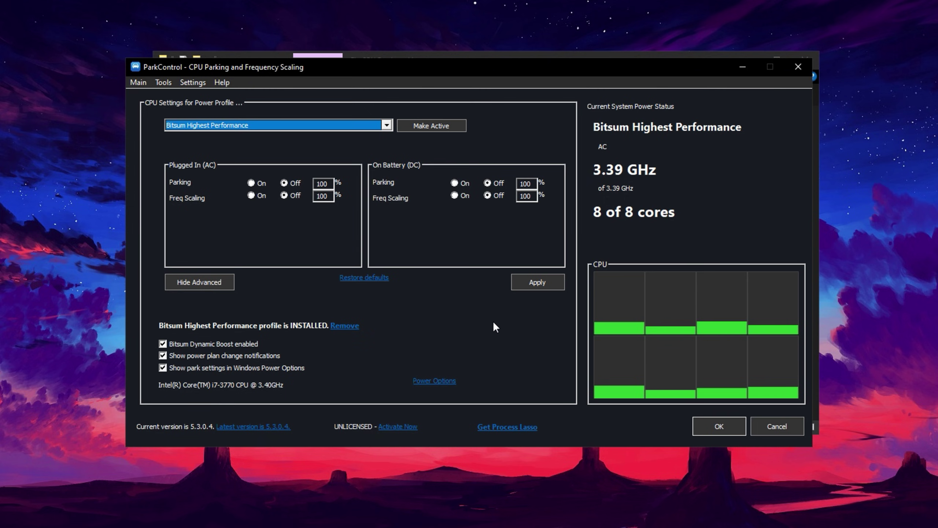
pyautogui.click(385, 126)
pyautogui.click(249, 169)
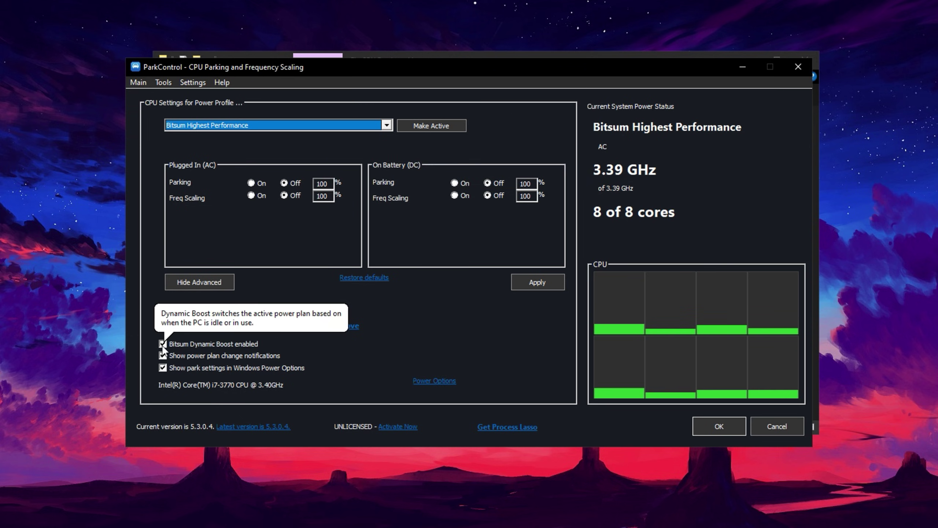
pyautogui.moveTo(185, 348)
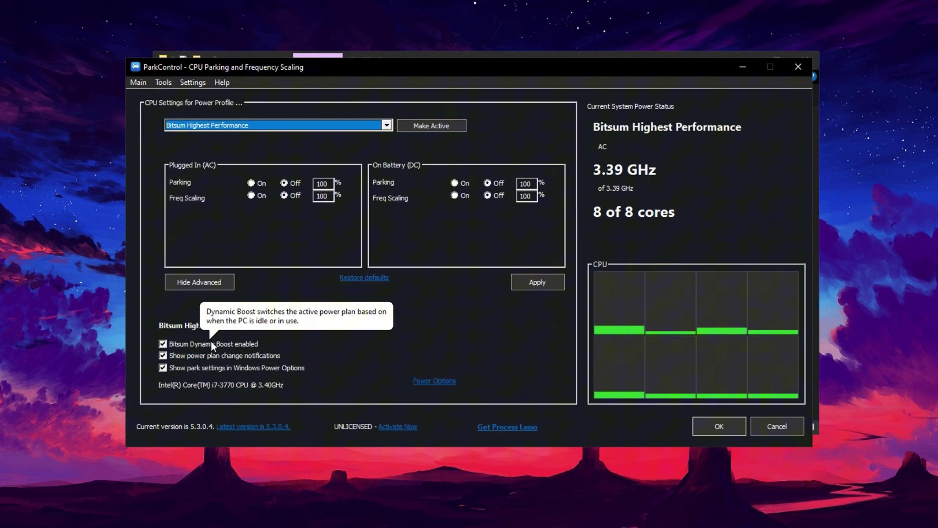
# Step: Make Bitsum Highest Performance the active plan and apply its parking and frequency settings
pyautogui.click(432, 380)
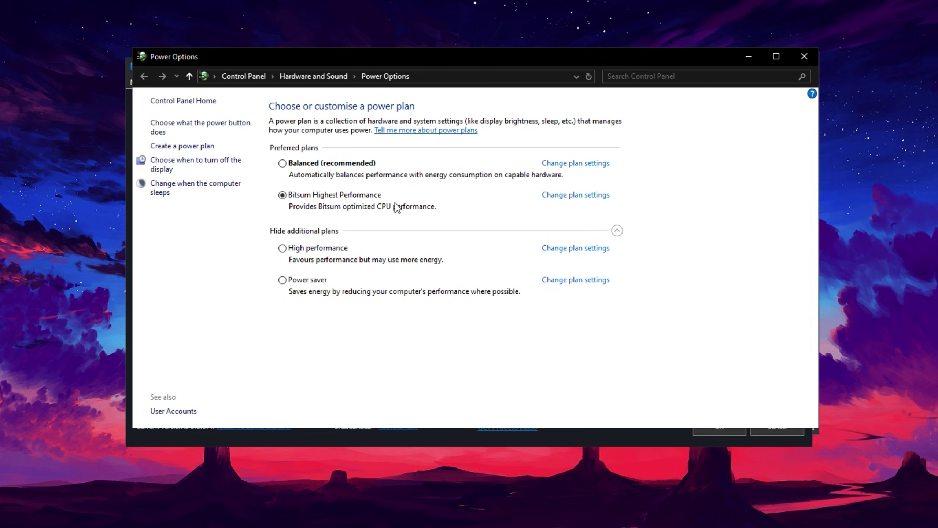
pyautogui.click(802, 56)
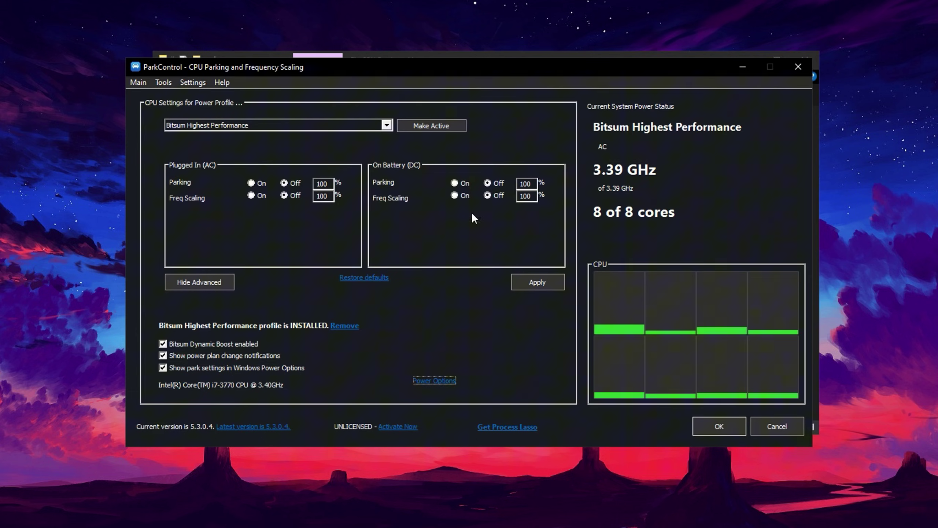
pyautogui.click(442, 125)
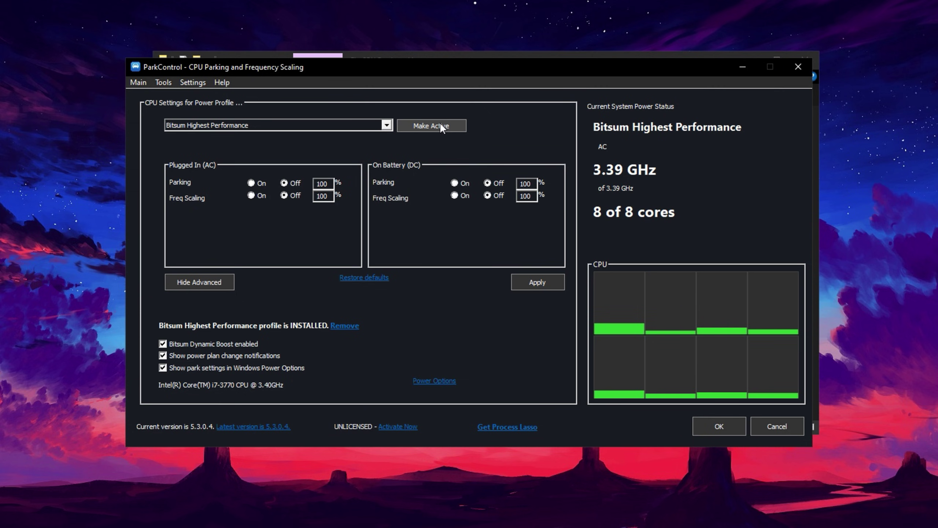
pyautogui.click(533, 282)
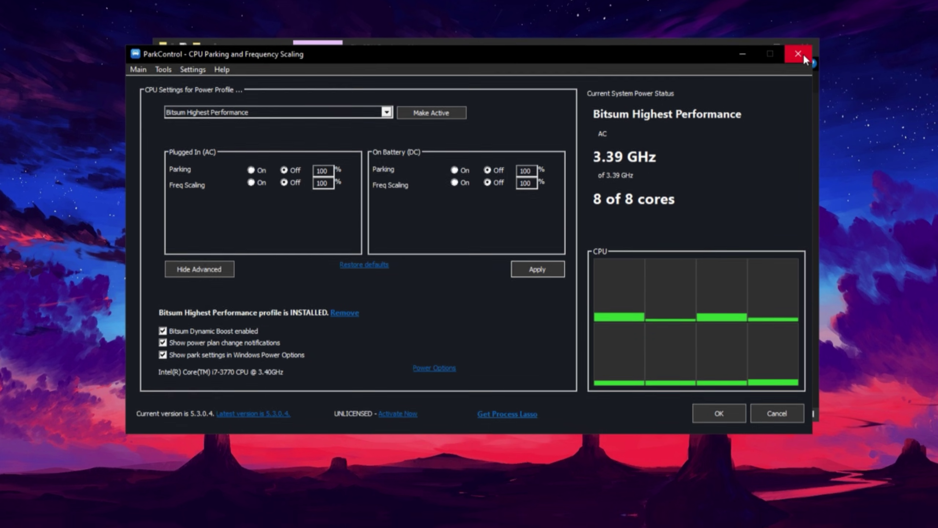
# Step: Close ParkControl and install Process Lasso from processlassosetup64 in English to the default location
pyautogui.click(798, 67)
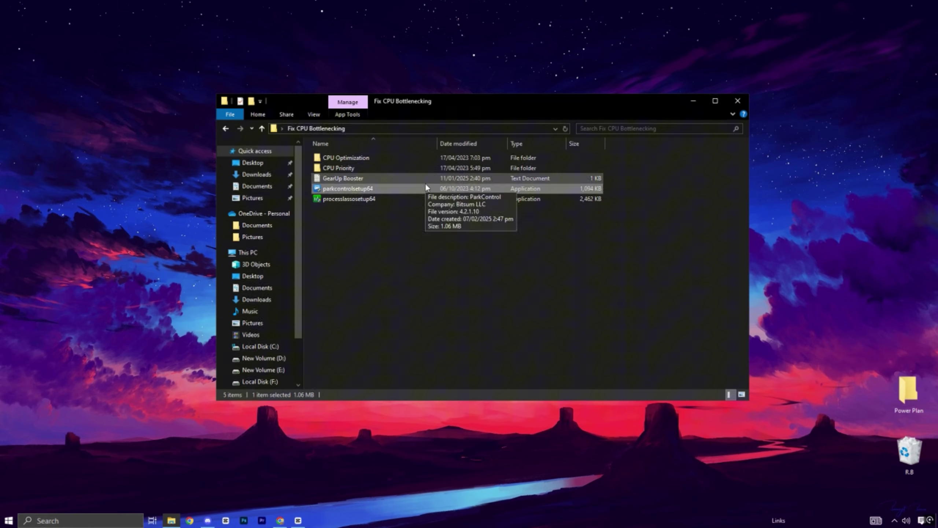
pyautogui.click(348, 204)
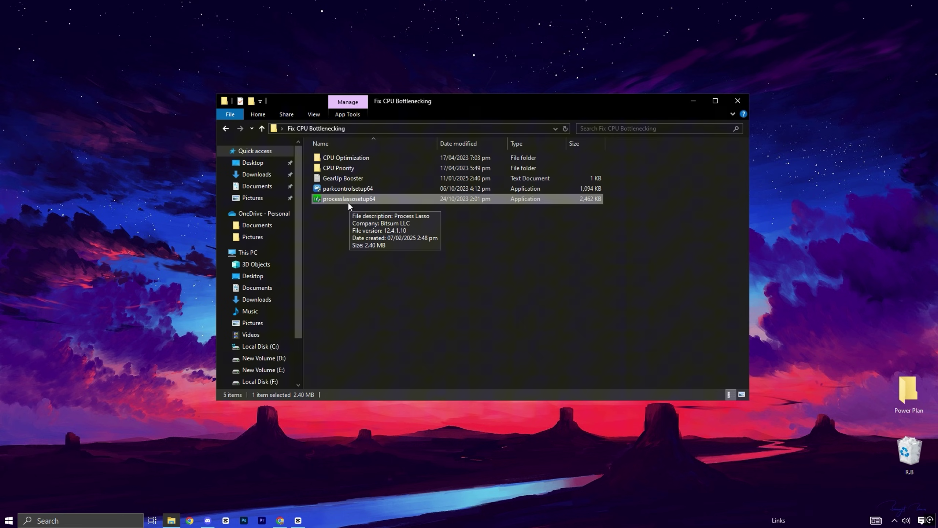
pyautogui.doubleClick(348, 204)
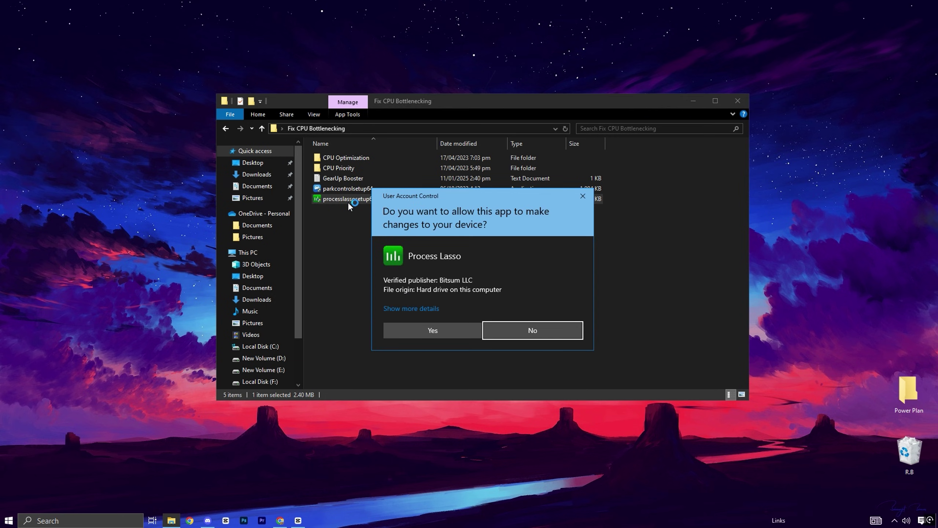
pyautogui.click(406, 330)
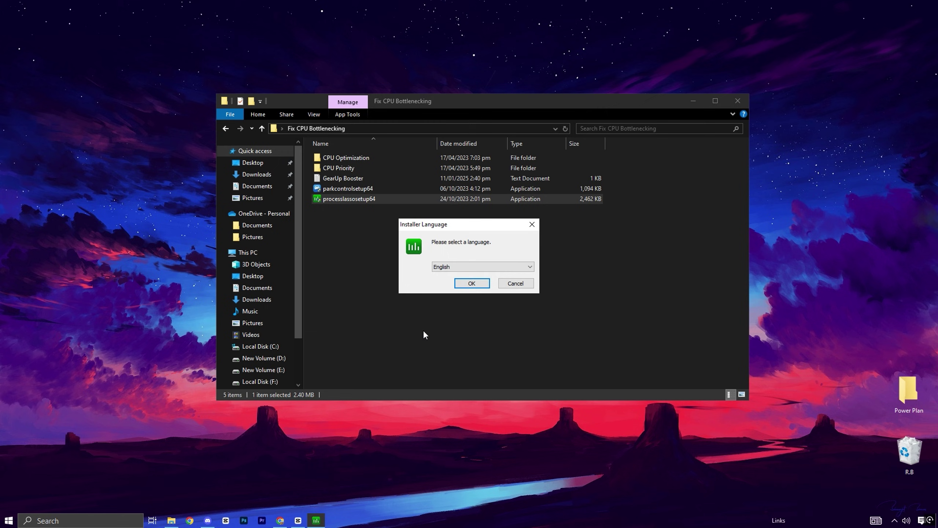
pyautogui.click(461, 284)
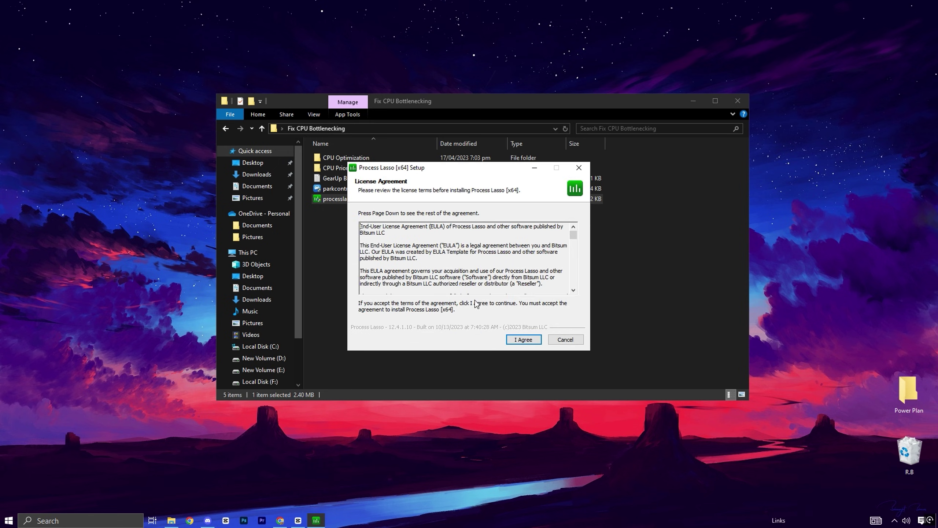
pyautogui.click(518, 339)
pyautogui.click(519, 339)
pyautogui.click(518, 342)
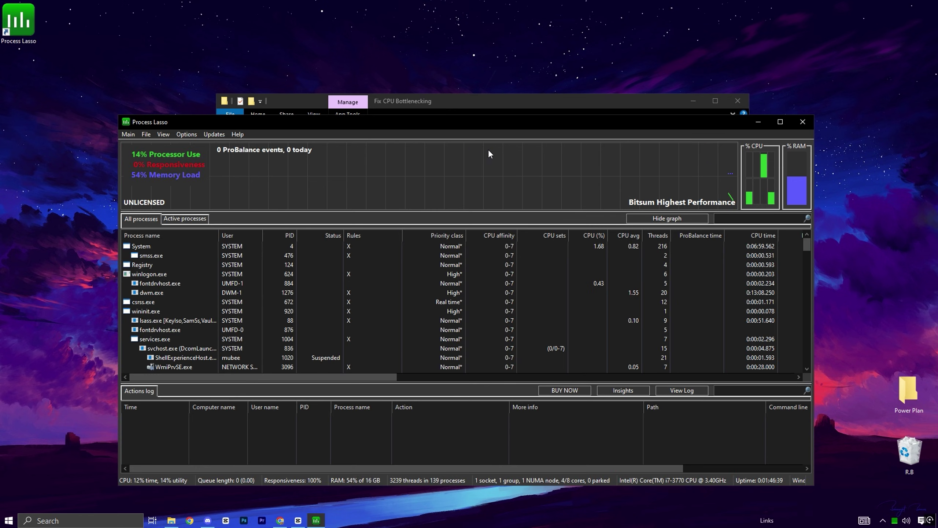
# Step: Uncheck ProBalance Enabled and turn on Performance Mode from Process Lasso's Main menu
pyautogui.moveTo(481, 120); pyautogui.dragTo(494, 63)
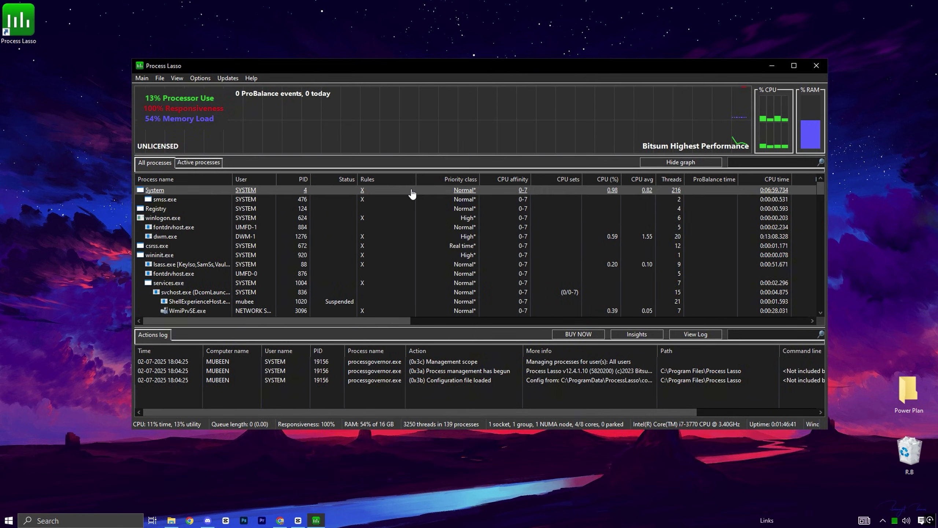
pyautogui.click(142, 78)
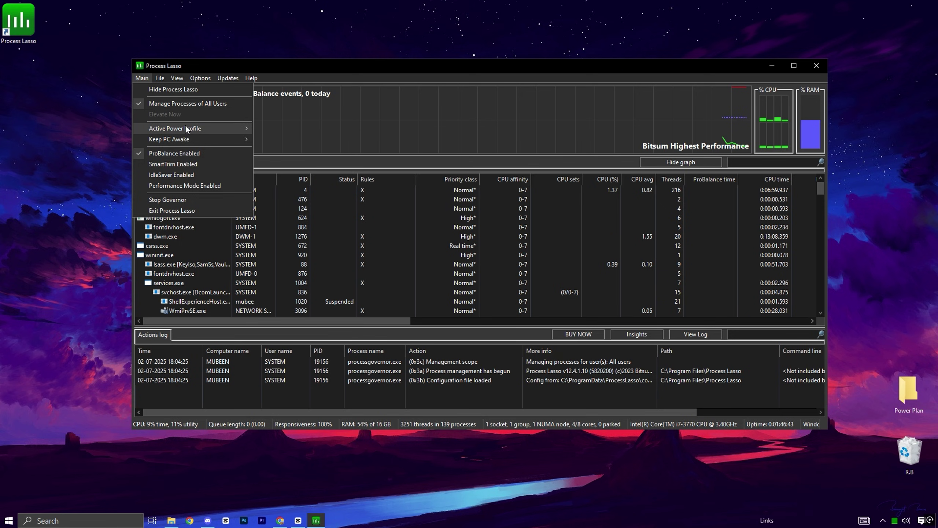
pyautogui.moveTo(187, 128)
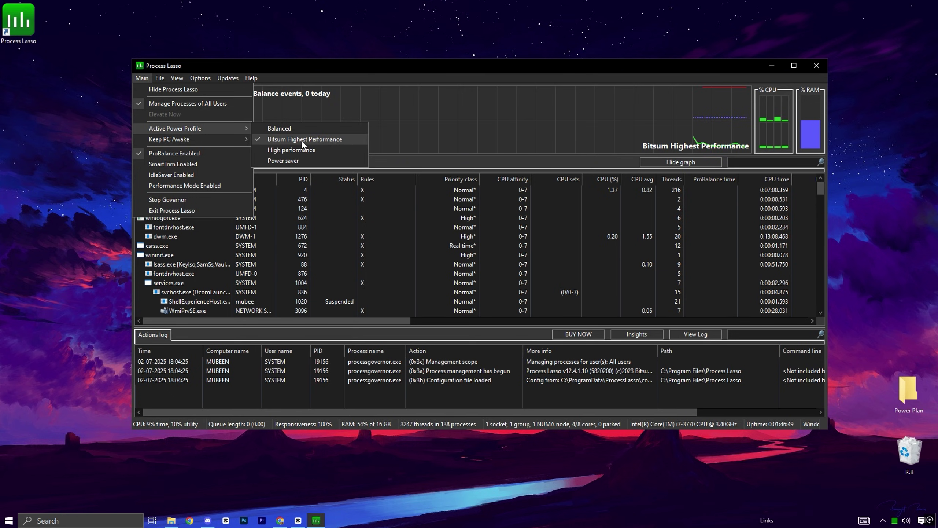
pyautogui.click(153, 153)
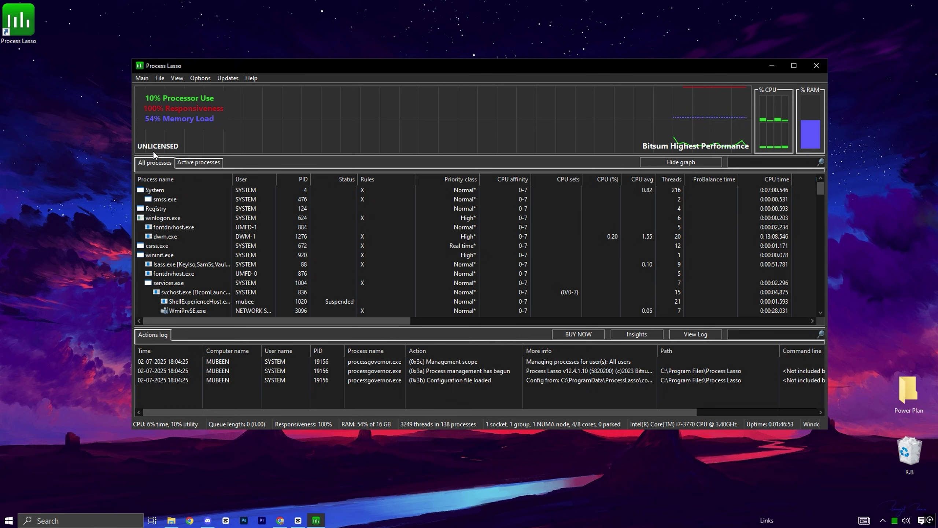
pyautogui.click(146, 76)
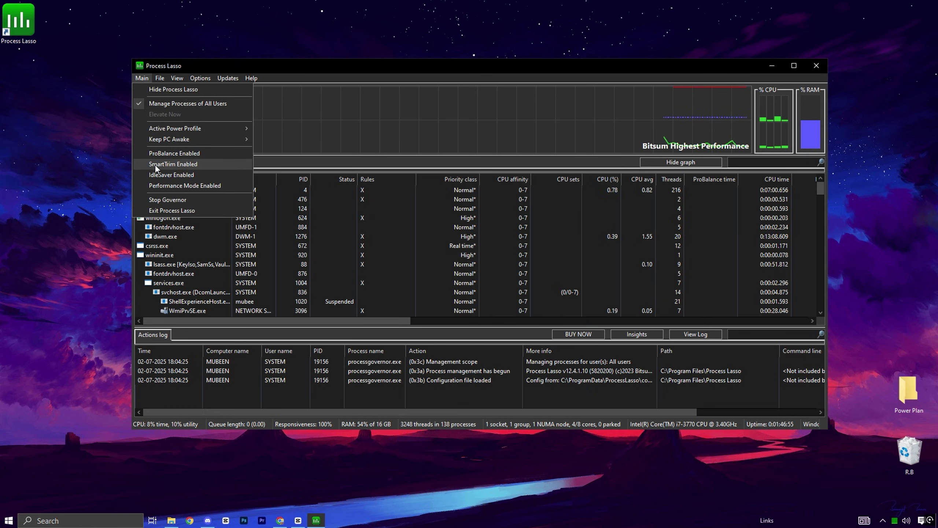
pyautogui.click(150, 186)
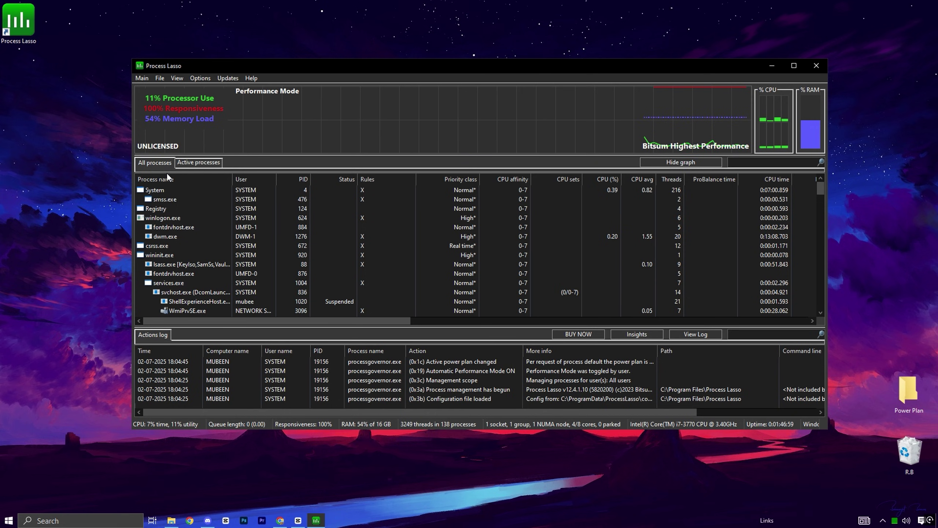
pyautogui.rightClick(224, 199)
pyautogui.click(277, 166)
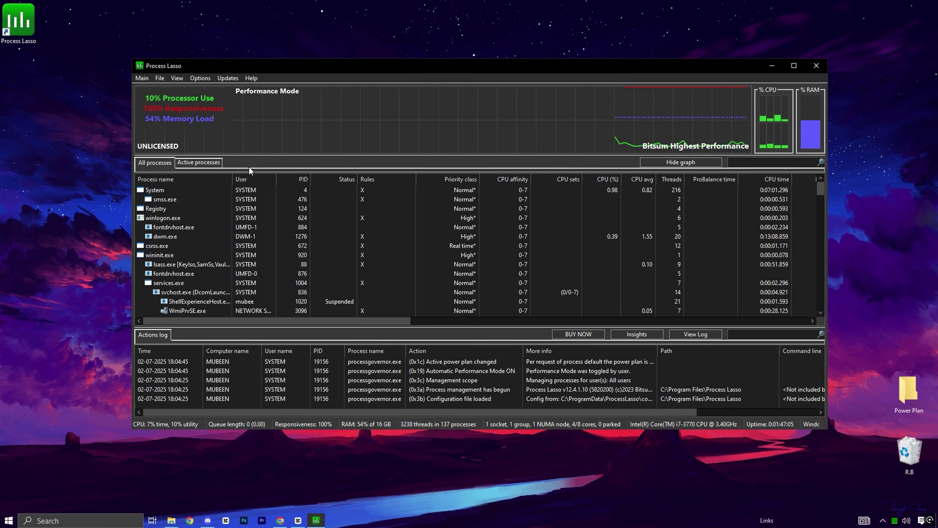
# Step: Show active processes and set Discord's CPU priority to Always High
pyautogui.click(196, 165)
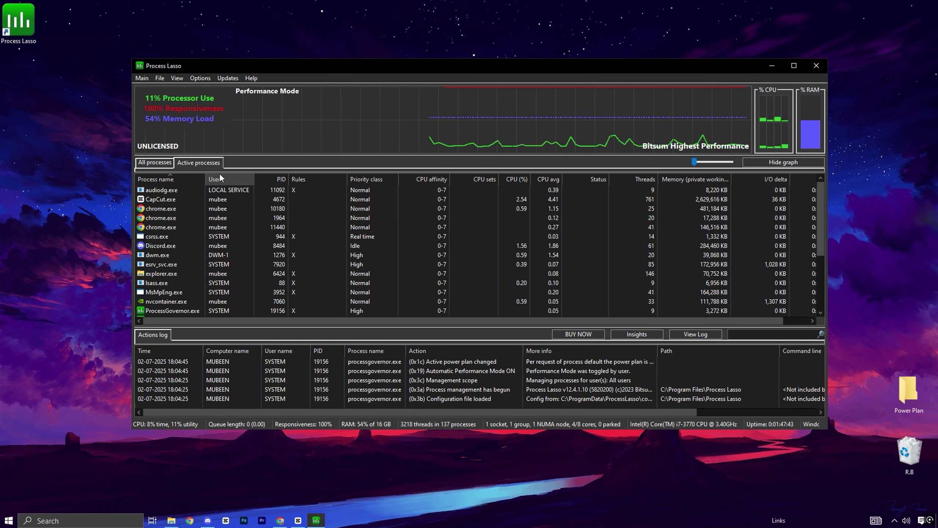
pyautogui.scroll(-1, 171, 251)
pyautogui.scroll(1, 171, 251)
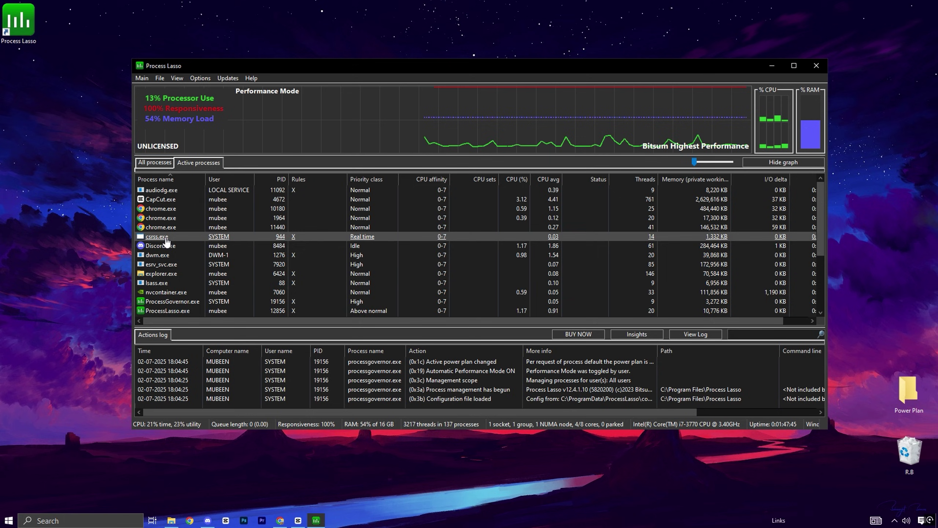
pyautogui.rightClick(156, 254)
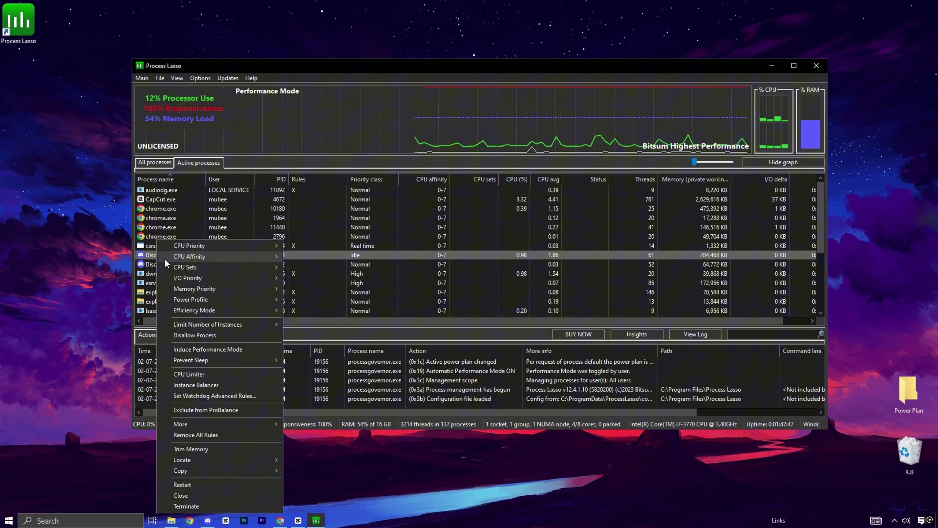
pyautogui.moveTo(257, 245)
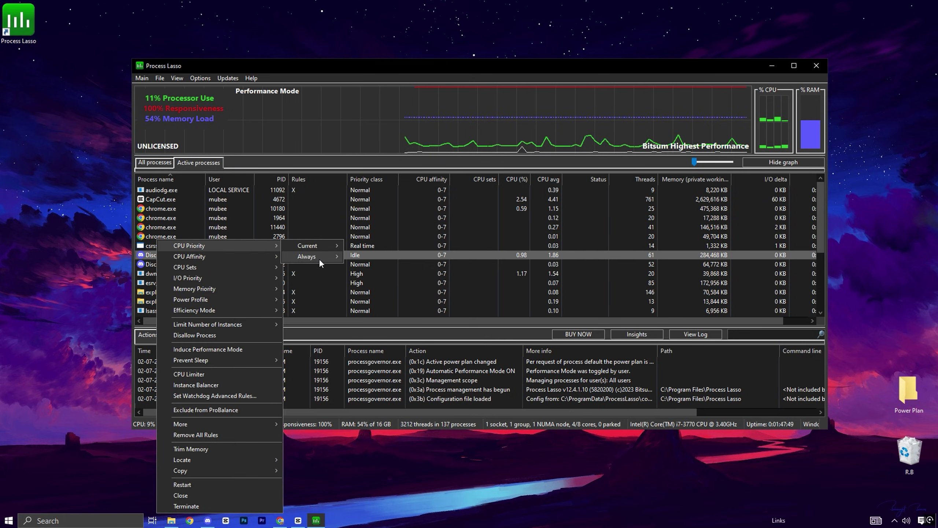
pyautogui.moveTo(319, 258)
pyautogui.click(375, 281)
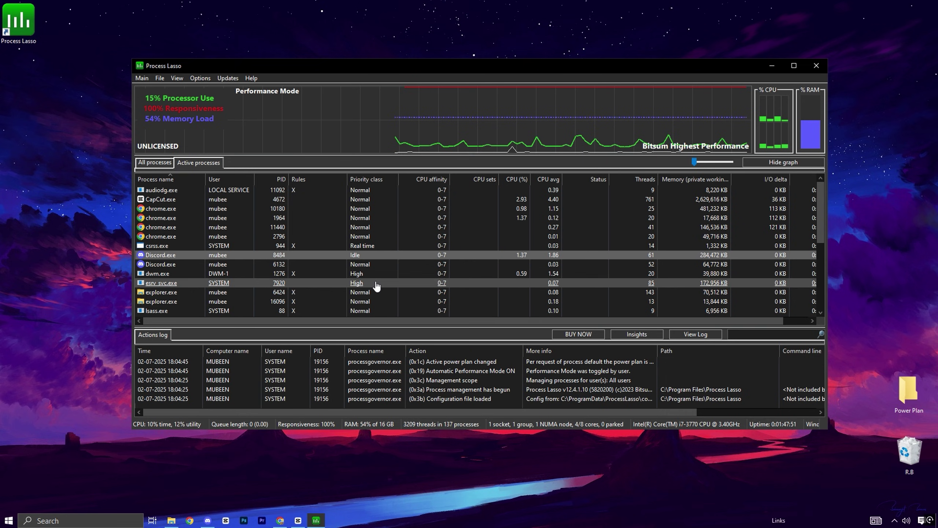
# Step: Assign Discord the Bitsum Highest Performance power profile and acknowledge the notice
pyautogui.rightClick(168, 255)
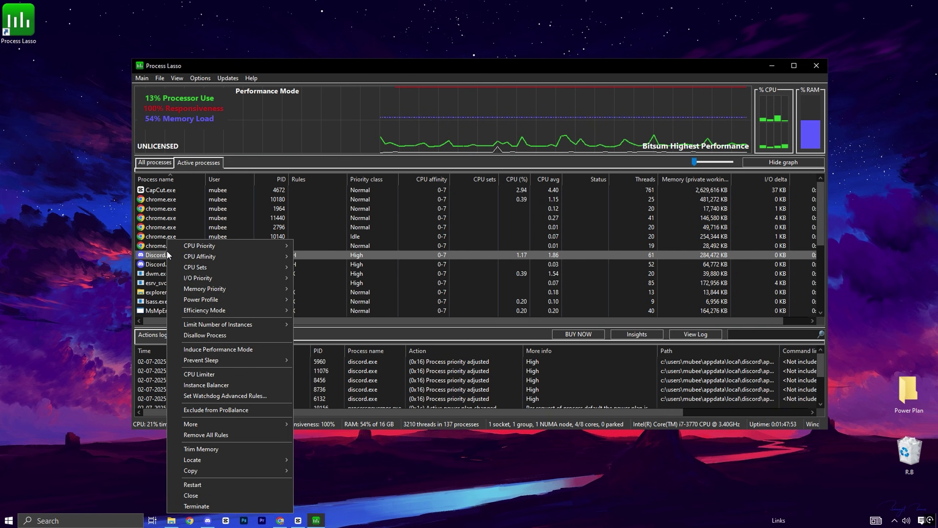
pyautogui.moveTo(250, 255)
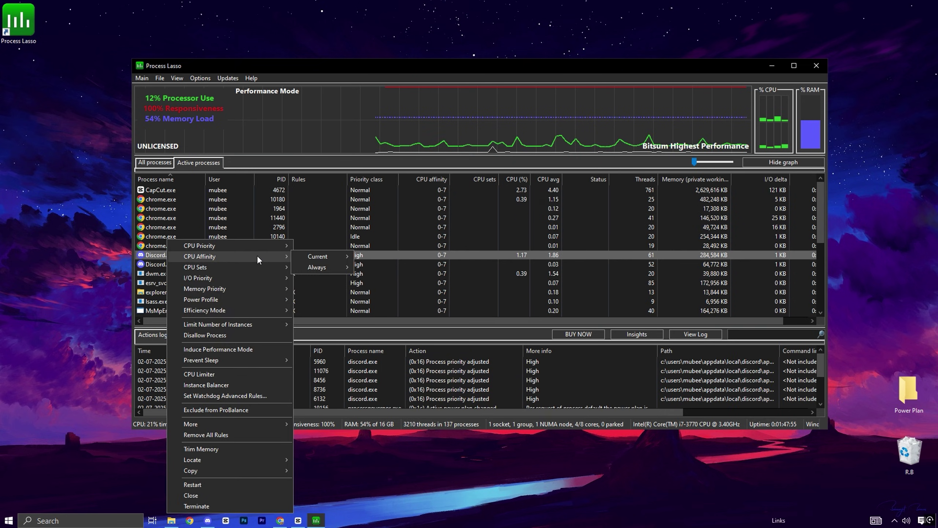
pyautogui.moveTo(327, 270)
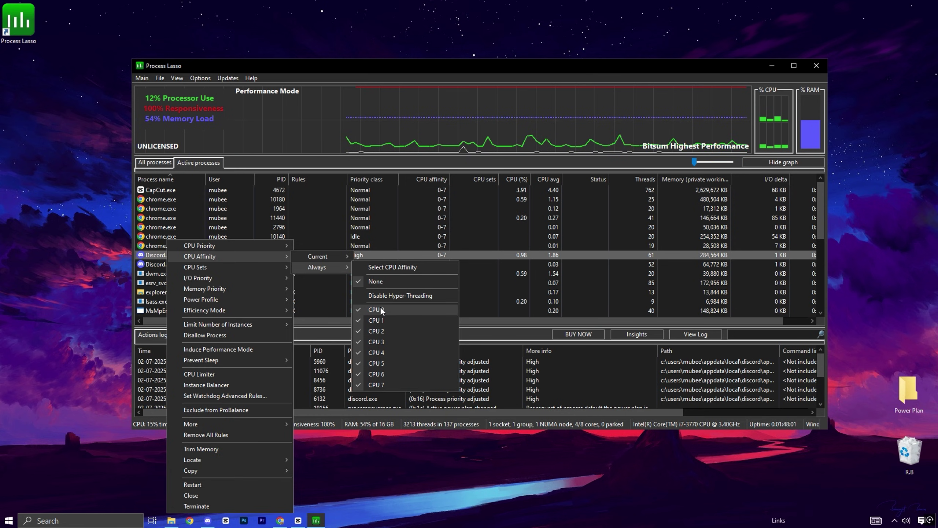
pyautogui.moveTo(247, 288)
pyautogui.moveTo(323, 301)
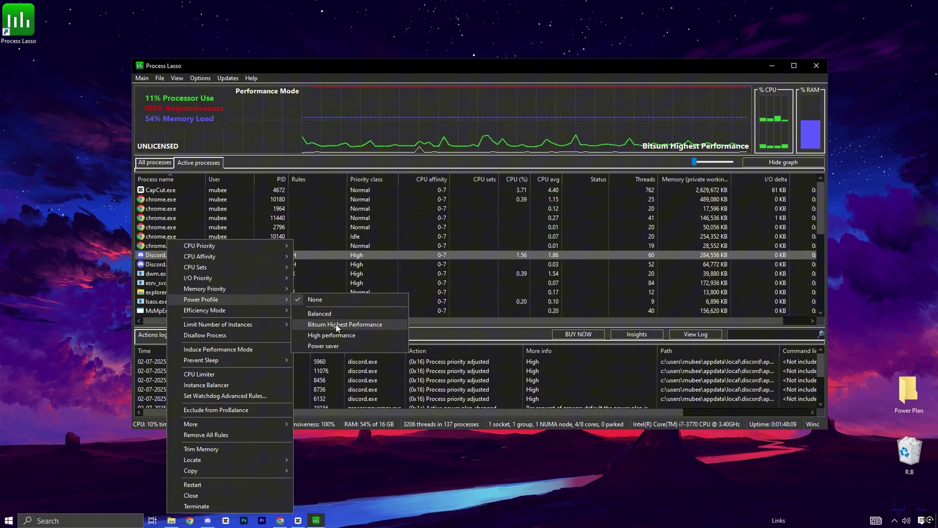
pyautogui.click(336, 324)
pyautogui.click(501, 263)
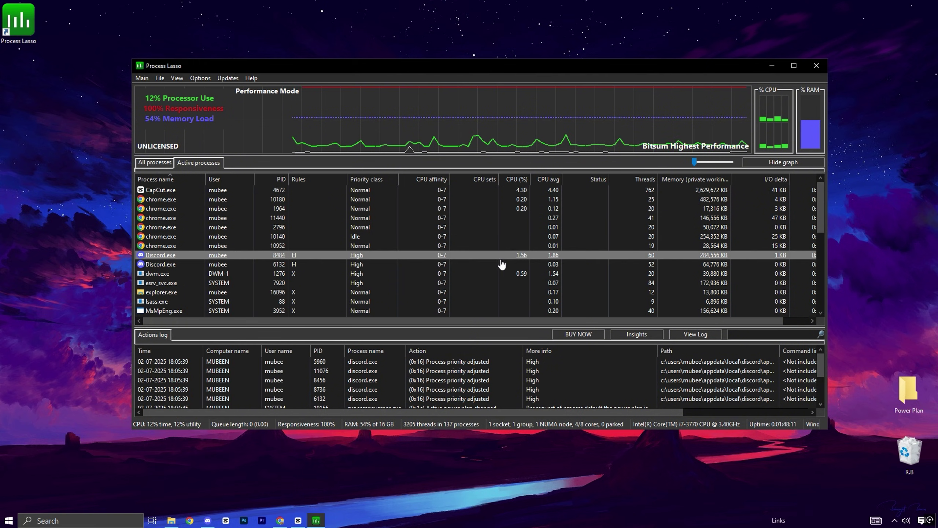
# Step: Disable IdleSaver for Discord under More options
pyautogui.rightClick(162, 264)
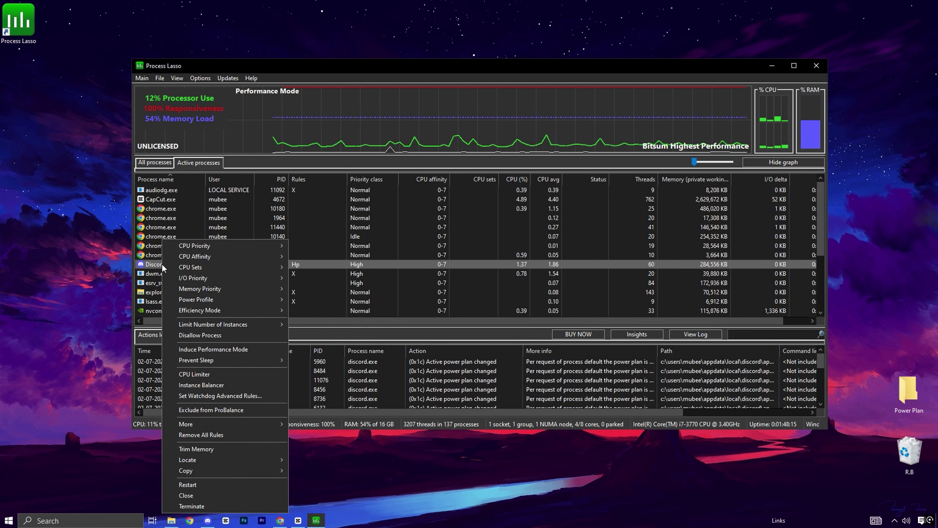
pyautogui.moveTo(207, 423)
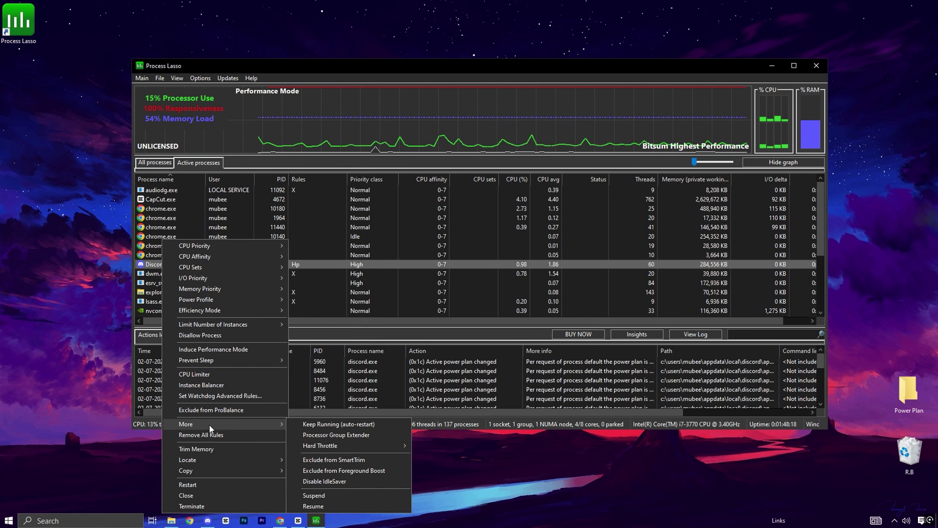
pyautogui.click(320, 482)
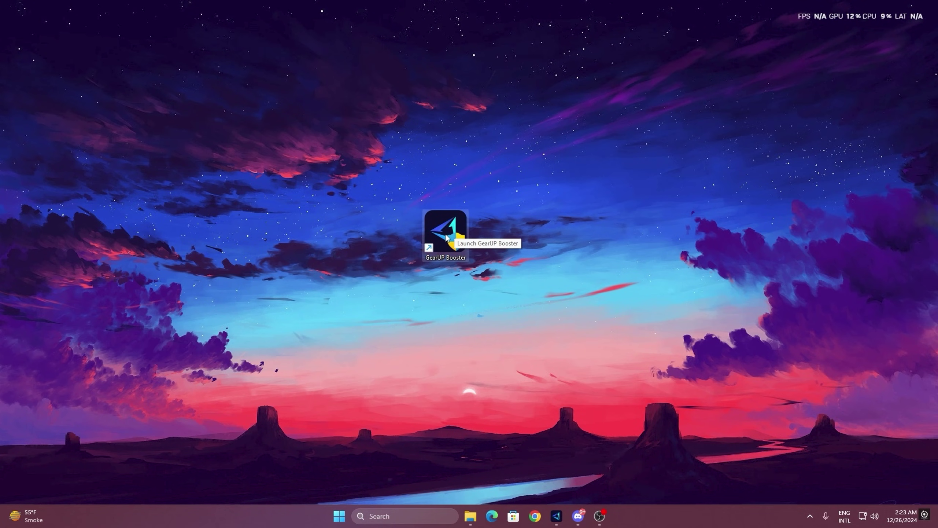
# Step: Launch GearUP Booster and boost Fortnite on the Middle East region with Auto node
pyautogui.doubleClick(446, 237)
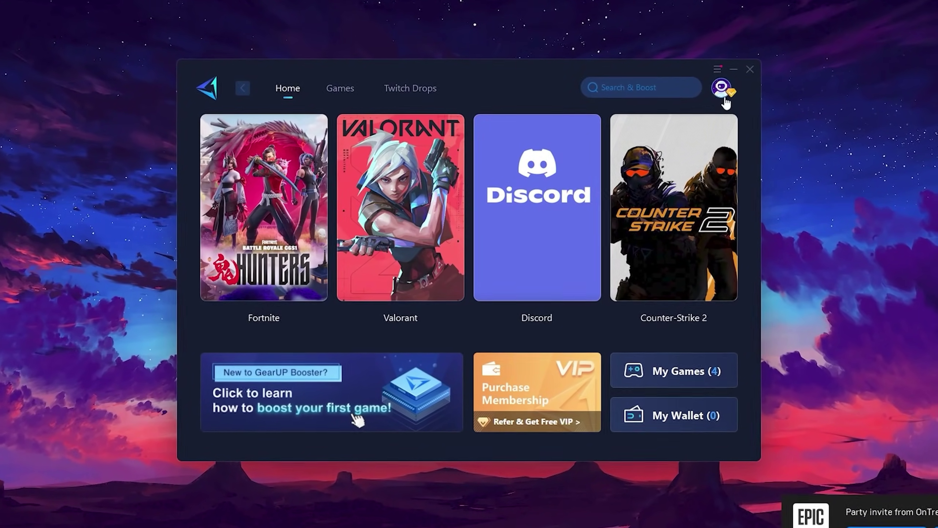
pyautogui.moveTo(718, 94)
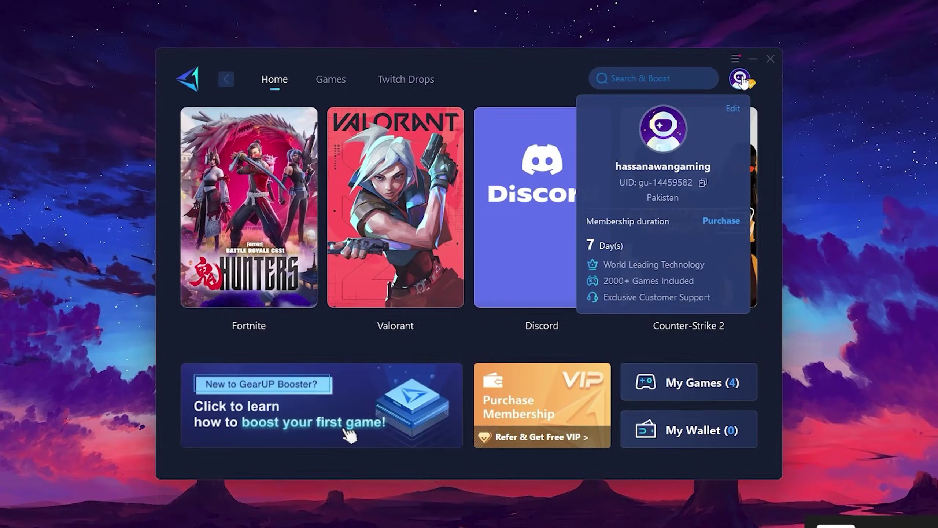
pyautogui.moveTo(576, 133)
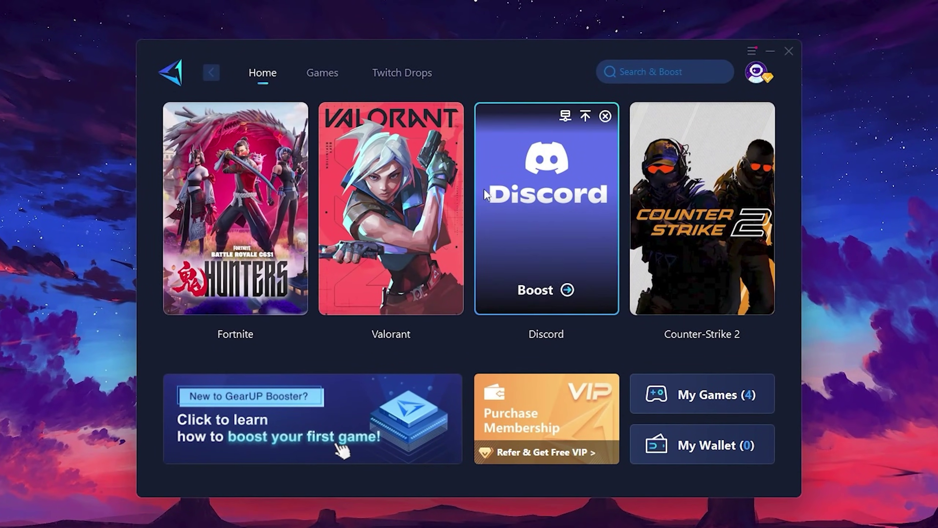
pyautogui.moveTo(714, 191)
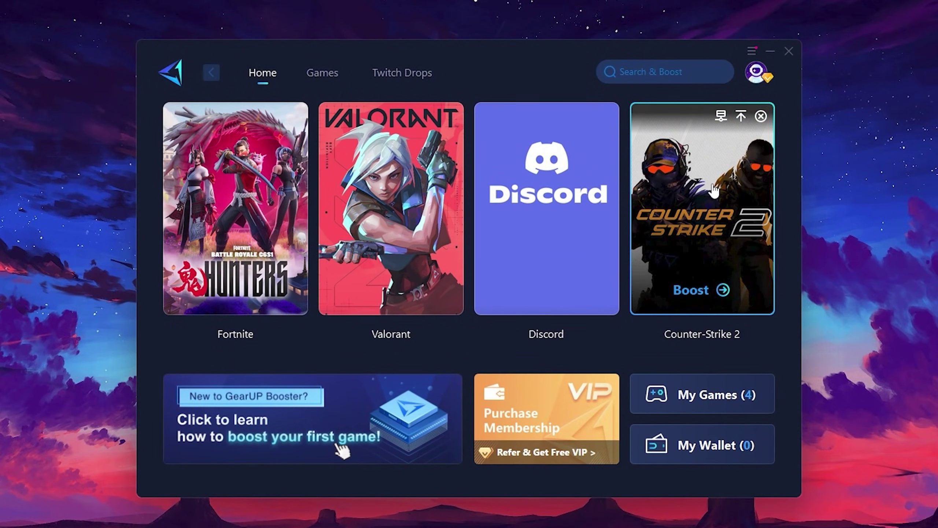
pyautogui.click(322, 76)
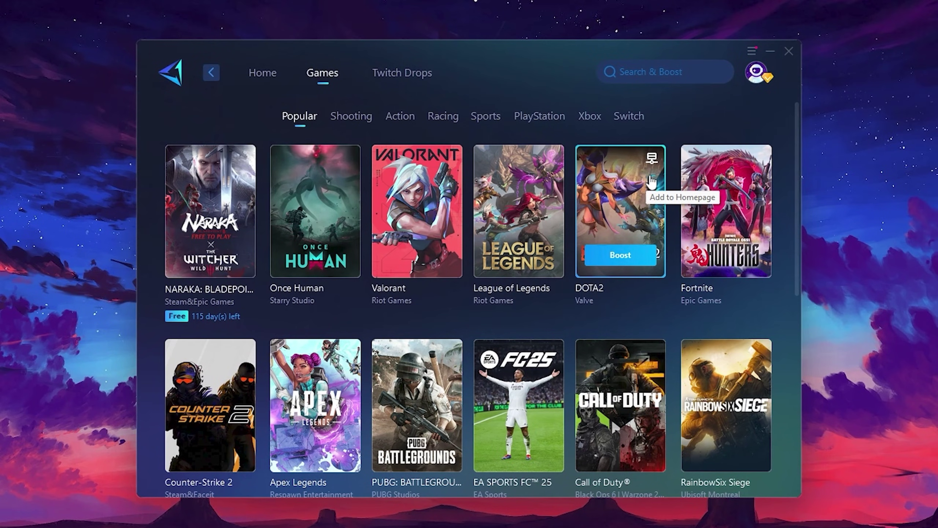
pyautogui.click(264, 76)
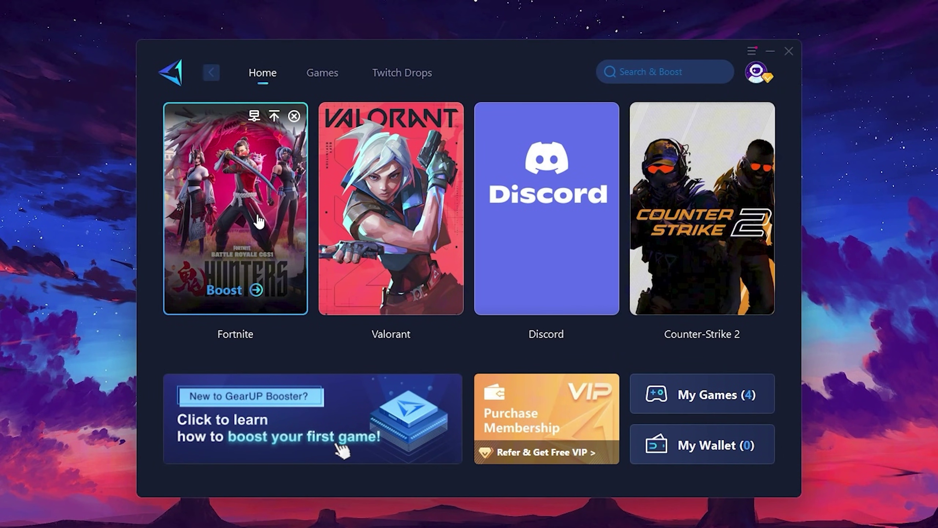
pyautogui.click(227, 294)
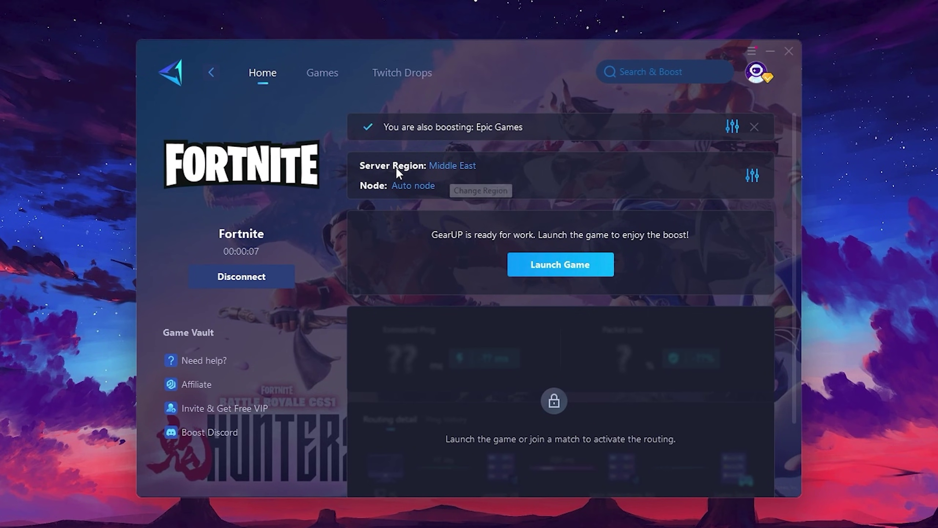
pyautogui.click(458, 167)
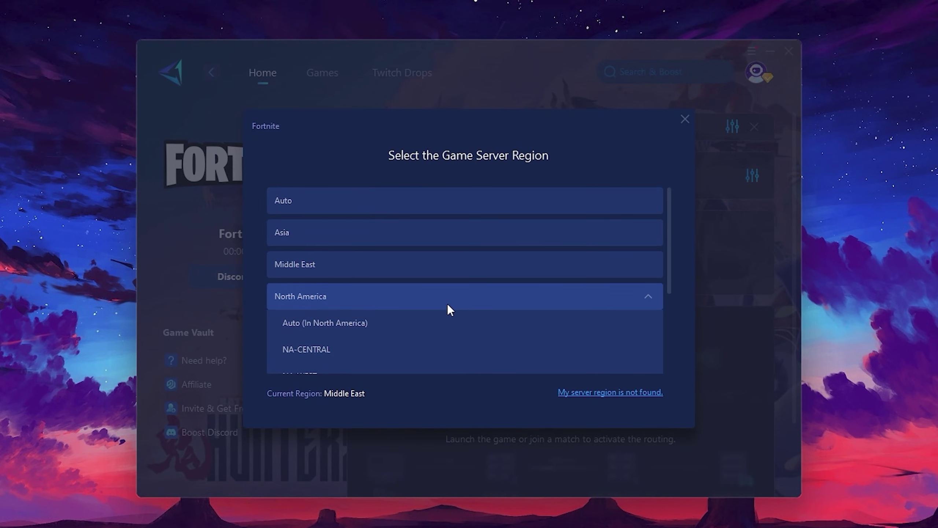
pyautogui.scroll(-2, 434, 294)
pyautogui.scroll(1, 433, 294)
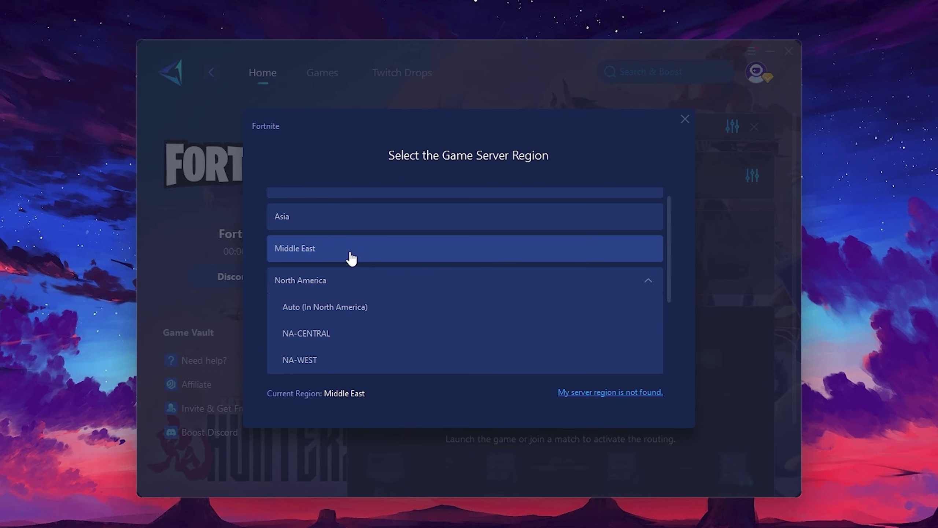
pyautogui.click(684, 118)
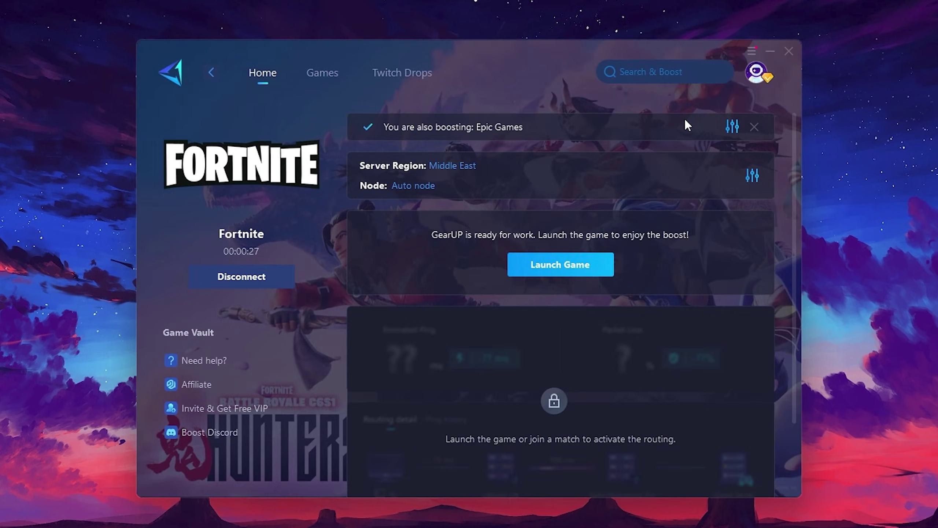
pyautogui.click(410, 186)
pyautogui.scroll(-3, 482, 297)
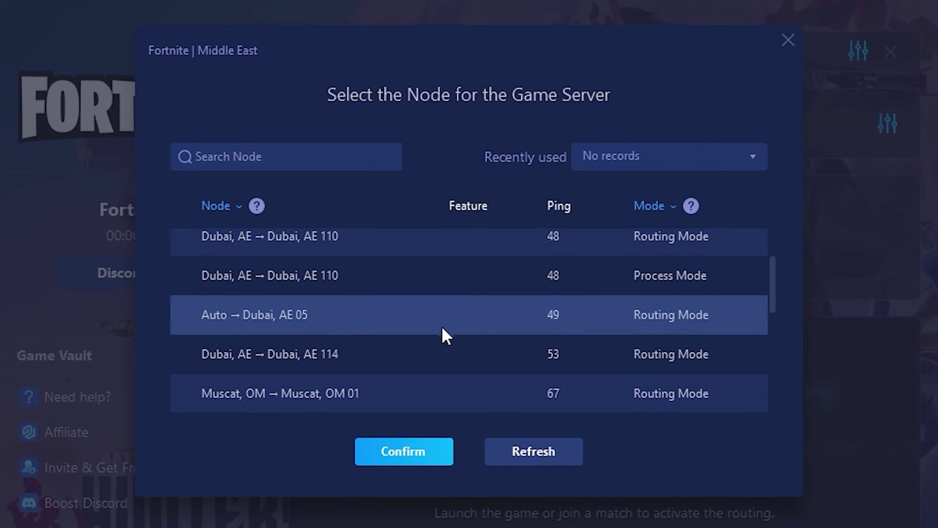
pyautogui.scroll(3, 591, 325)
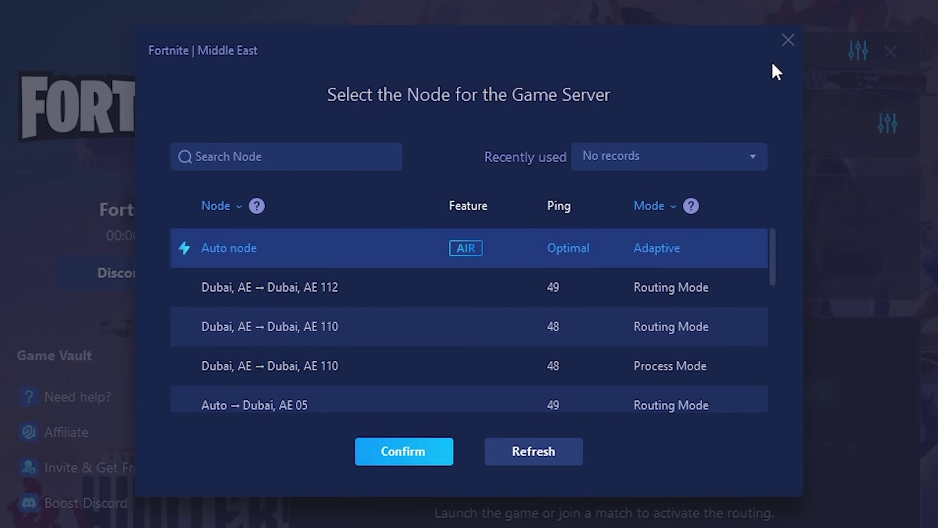
pyautogui.click(790, 41)
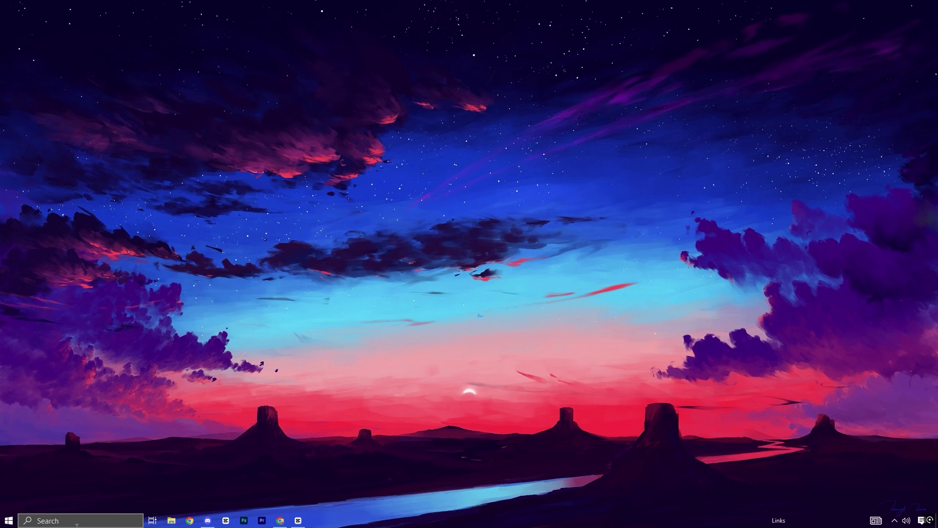
# Step: Search 'adjust' and open Performance Options, centred on screen
pyautogui.click(77, 520)
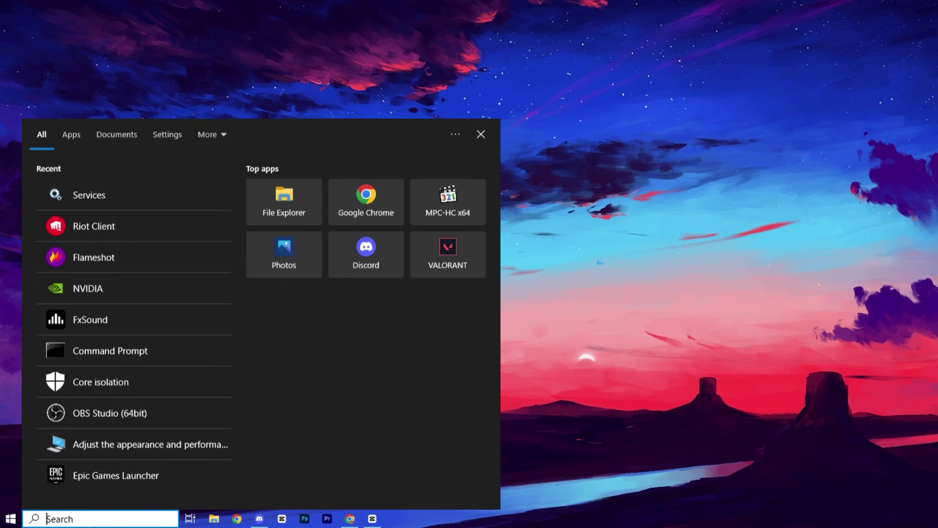
pyautogui.write('adjust')
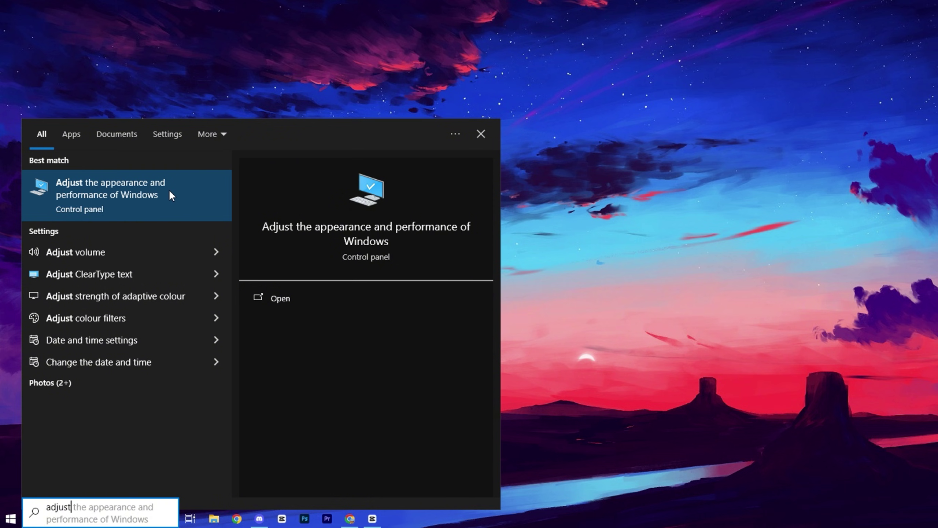
pyautogui.click(185, 208)
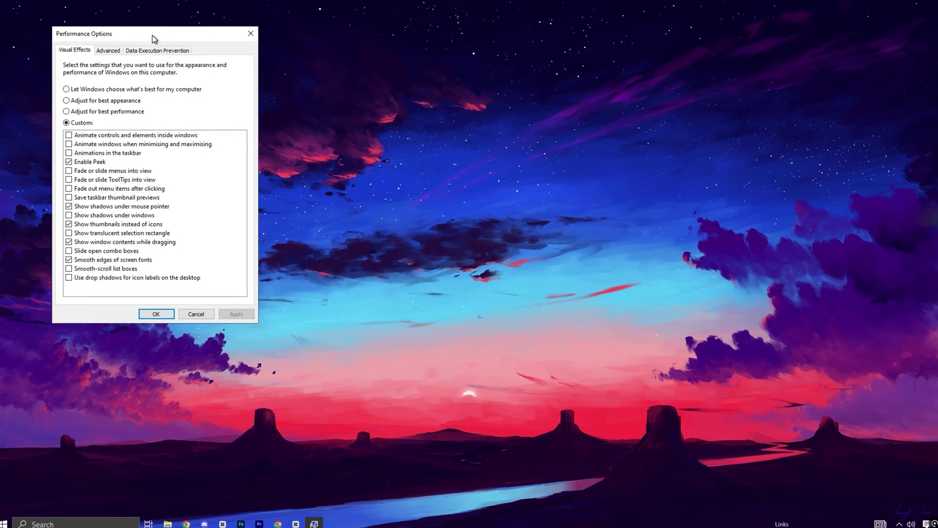
pyautogui.moveTo(153, 35); pyautogui.dragTo(477, 107)
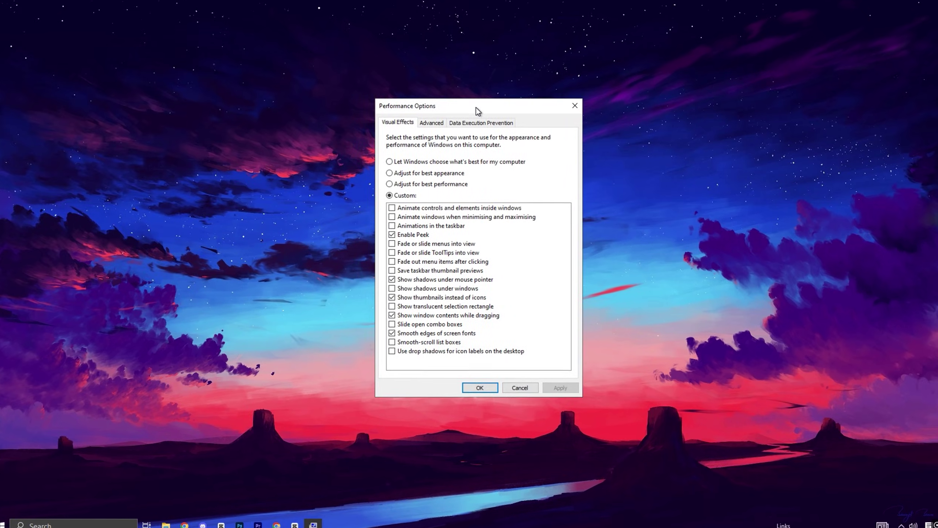
# Step: Keep window animations, taskbar thumbnails, drag contents and smooth fonts as a custom set, then apply
pyautogui.click(406, 238)
pyautogui.click(406, 216)
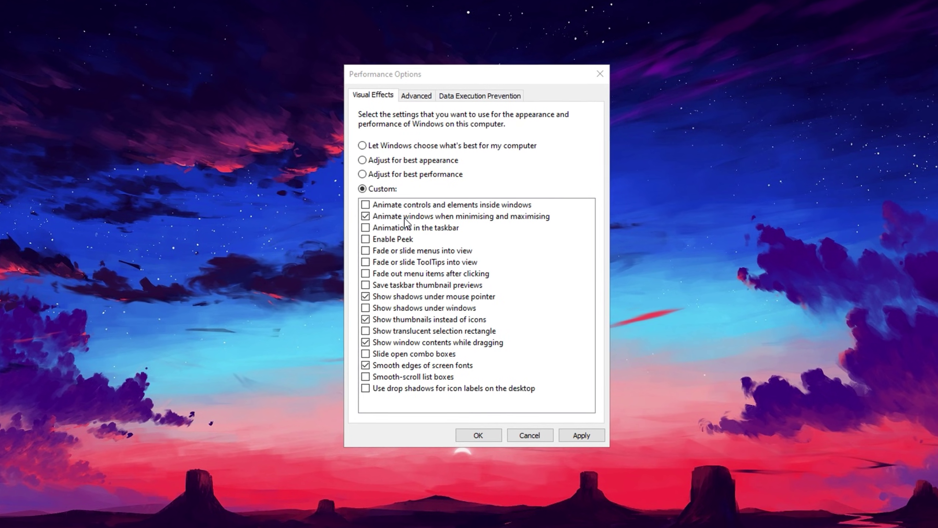
pyautogui.click(425, 217)
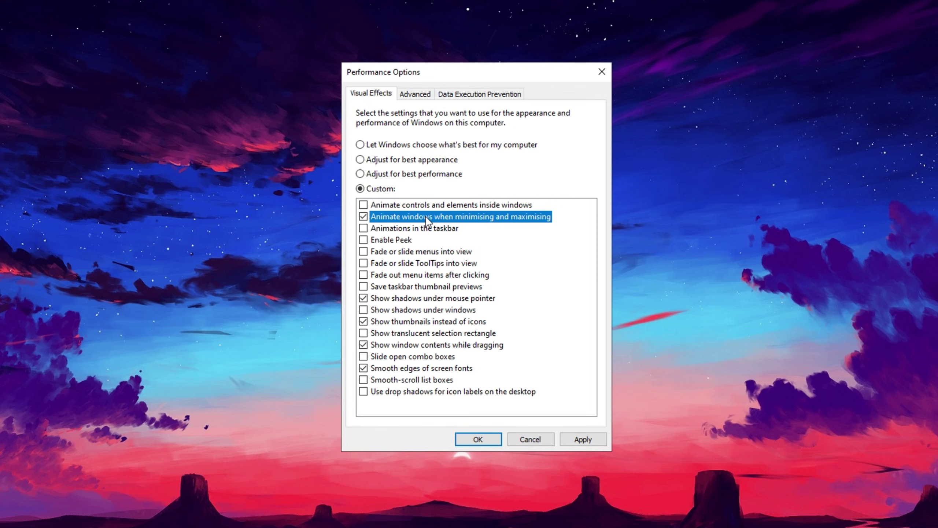
pyautogui.click(394, 288)
pyautogui.click(393, 289)
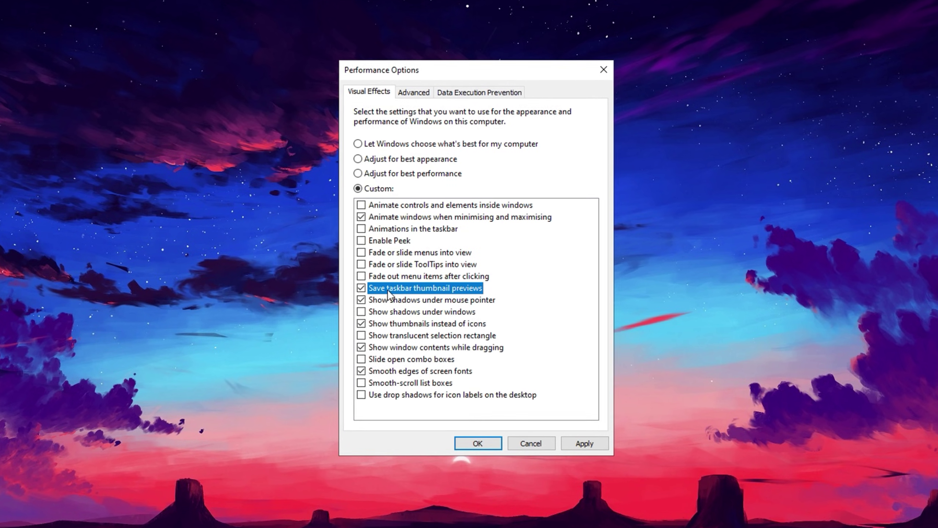
pyautogui.click(386, 299)
pyautogui.click(381, 324)
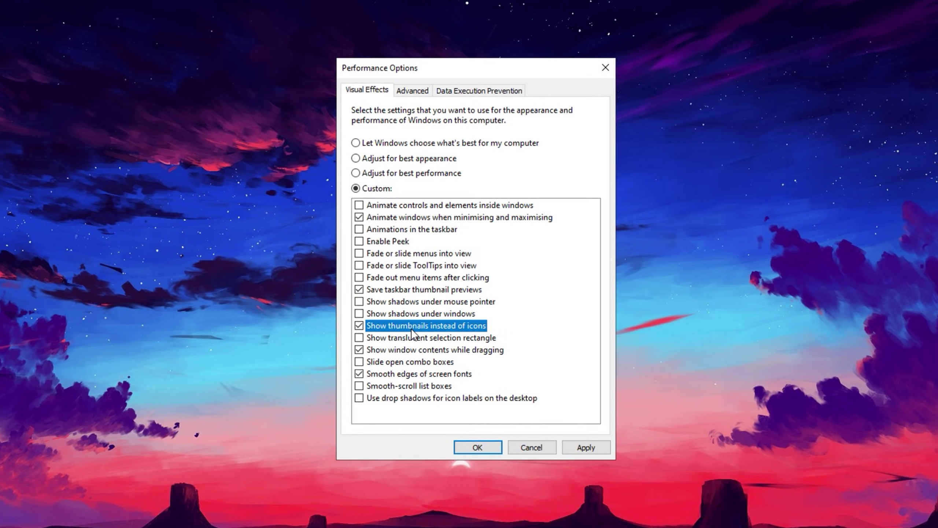
pyautogui.click(391, 350)
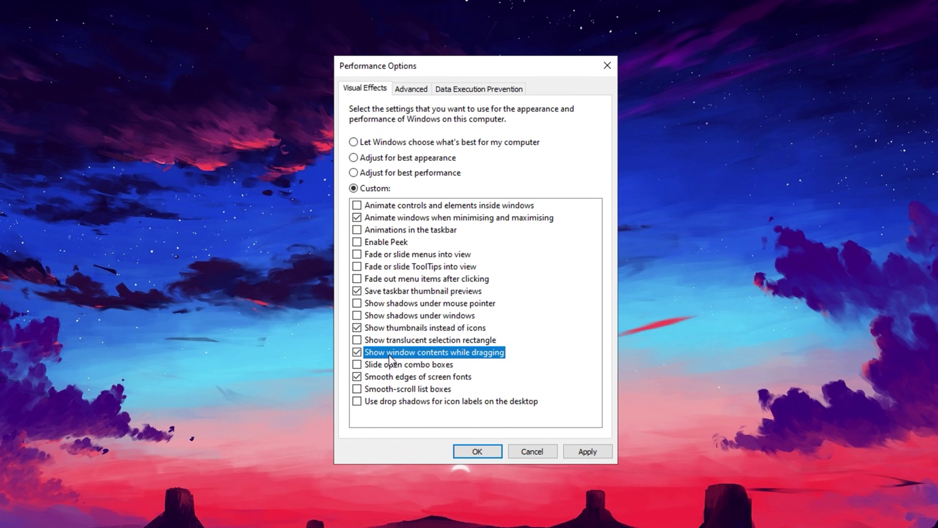
pyautogui.click(390, 377)
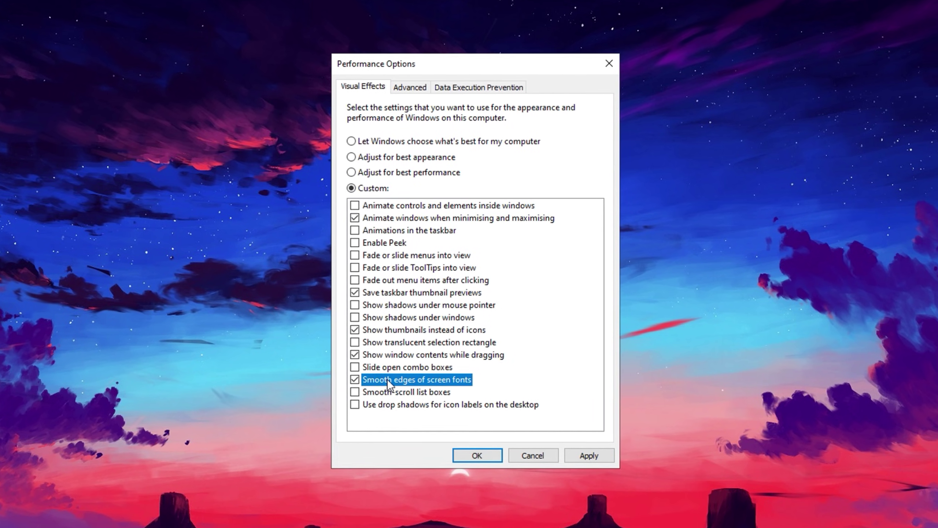
pyautogui.click(414, 380)
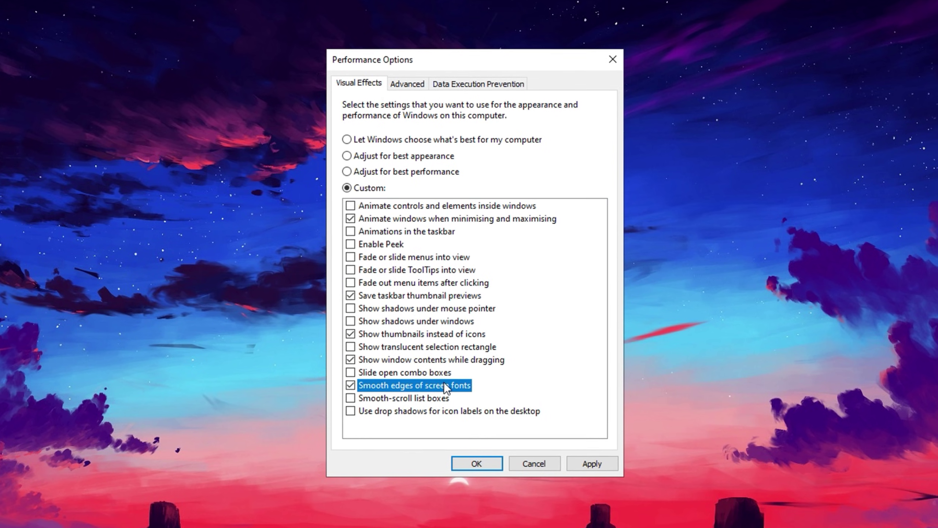
pyautogui.click(589, 462)
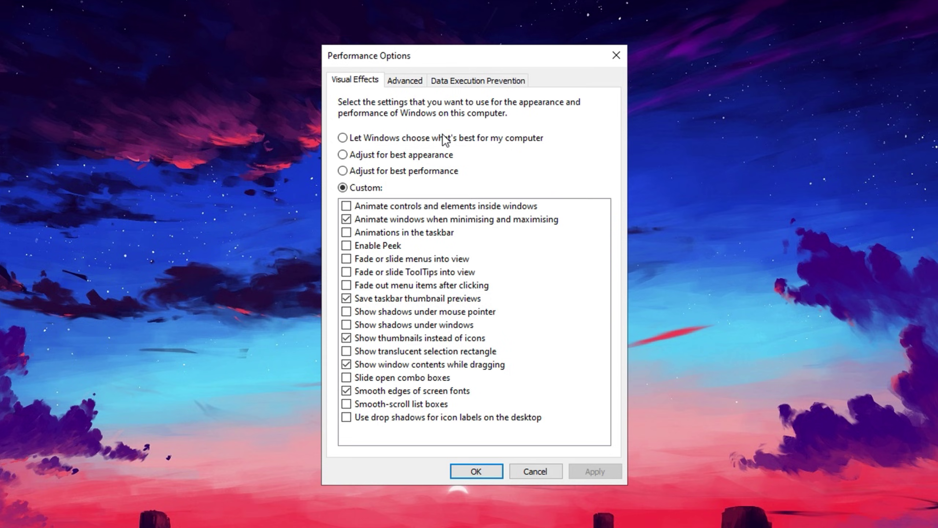
# Step: Show the Advanced tab with processor scheduling set to Programs
pyautogui.click(394, 81)
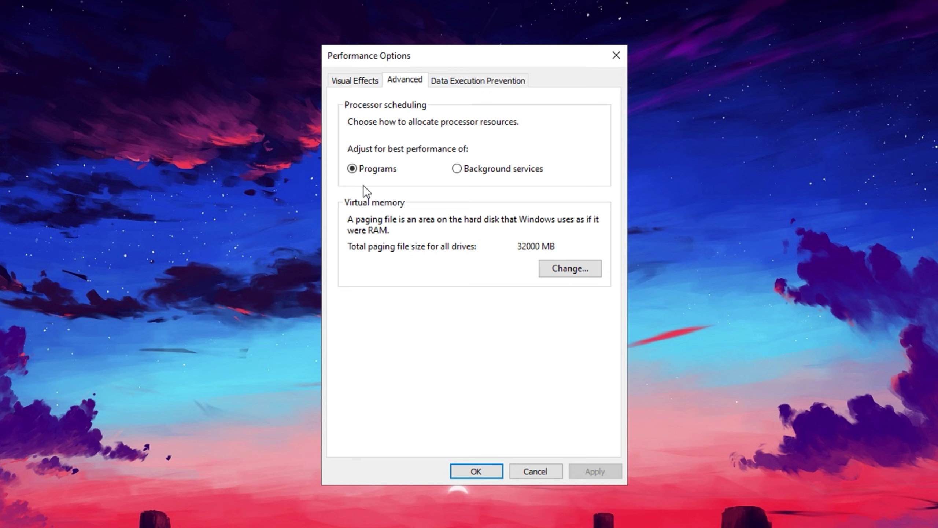
# Step: Confirm Performance Options and open System Configuration's Boot tab via msconfig
pyautogui.click(472, 468)
pyautogui.press('super+s')
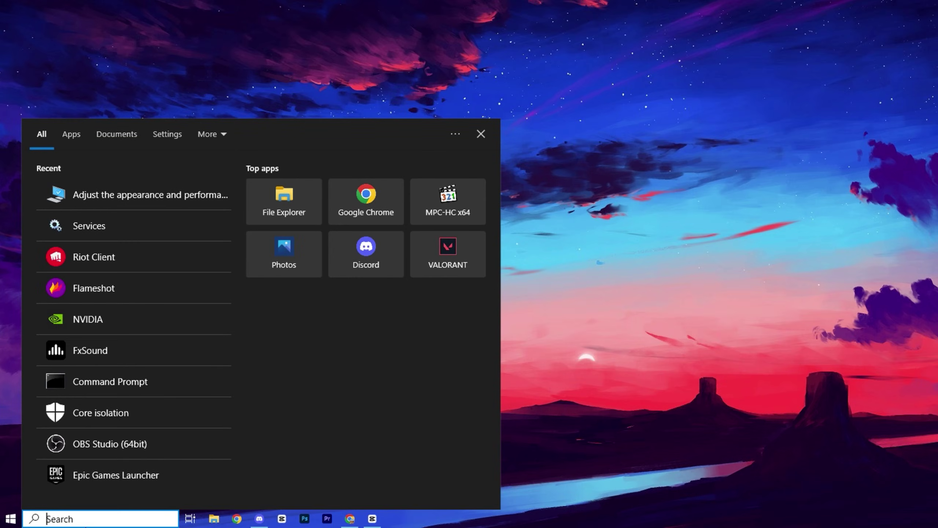
pyautogui.write('msconfig')
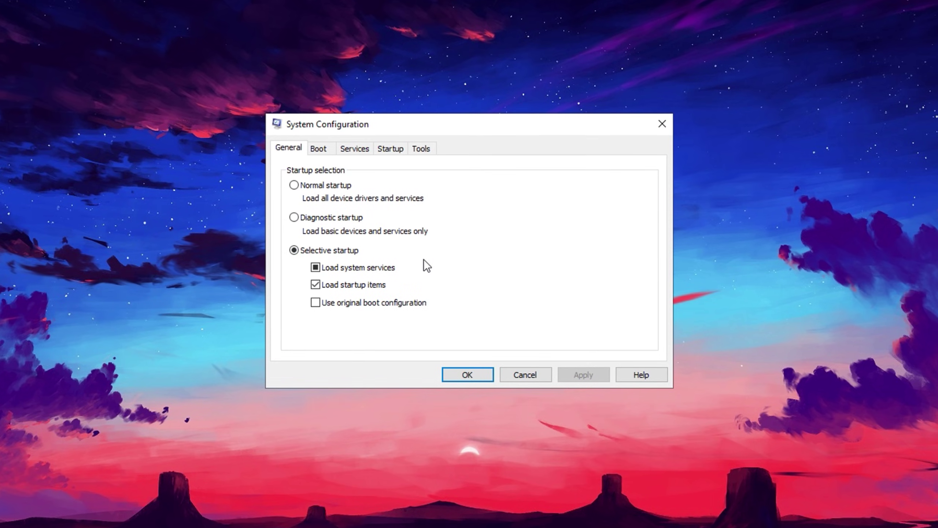
pyautogui.click(320, 151)
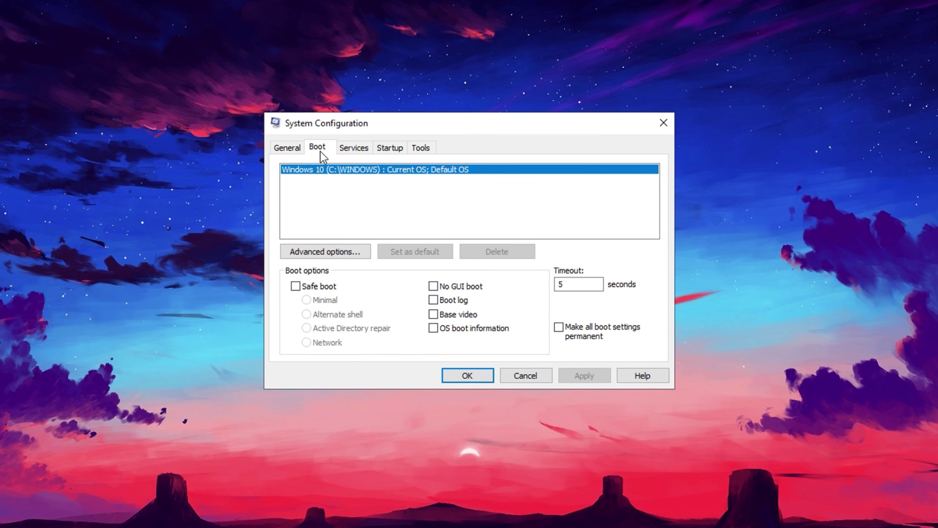
# Step: Set the boot Number of processors to 8 and apply the configuration
pyautogui.click(325, 250)
pyautogui.click(345, 148)
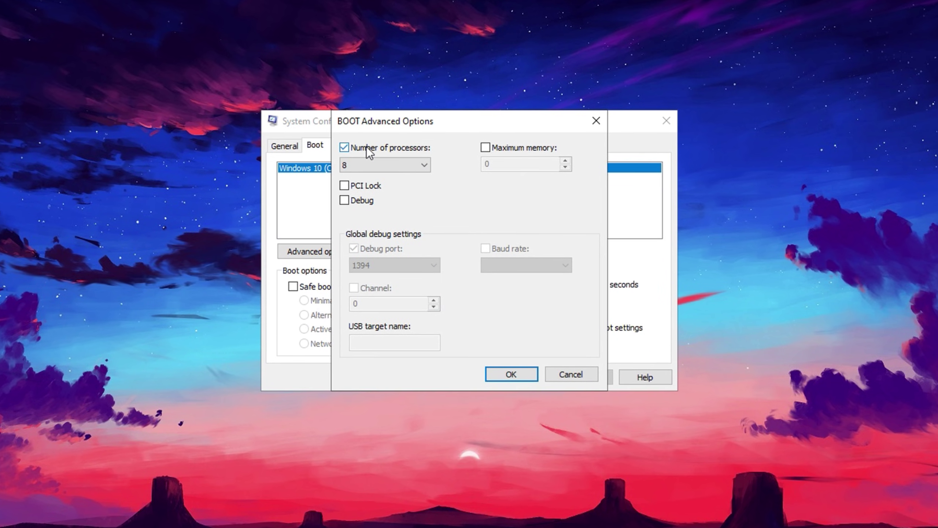
pyautogui.click(363, 161)
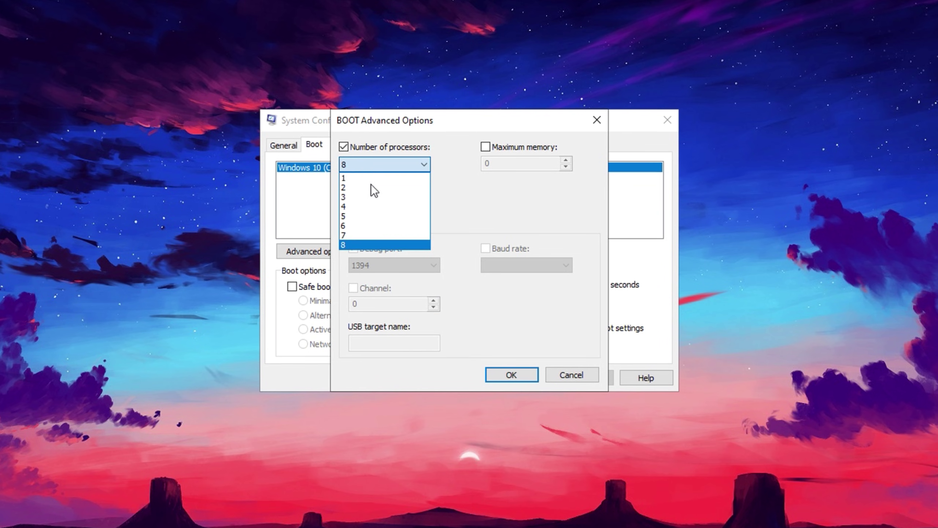
pyautogui.click(375, 244)
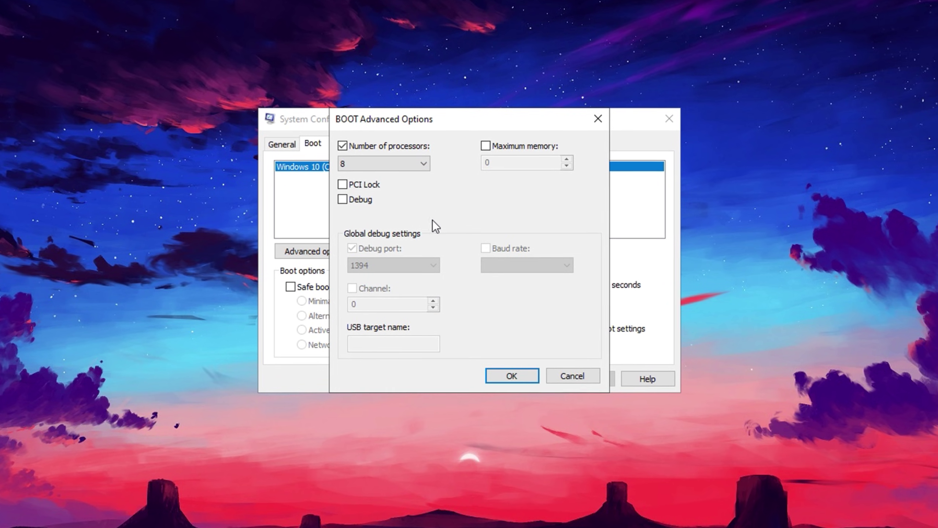
pyautogui.click(509, 377)
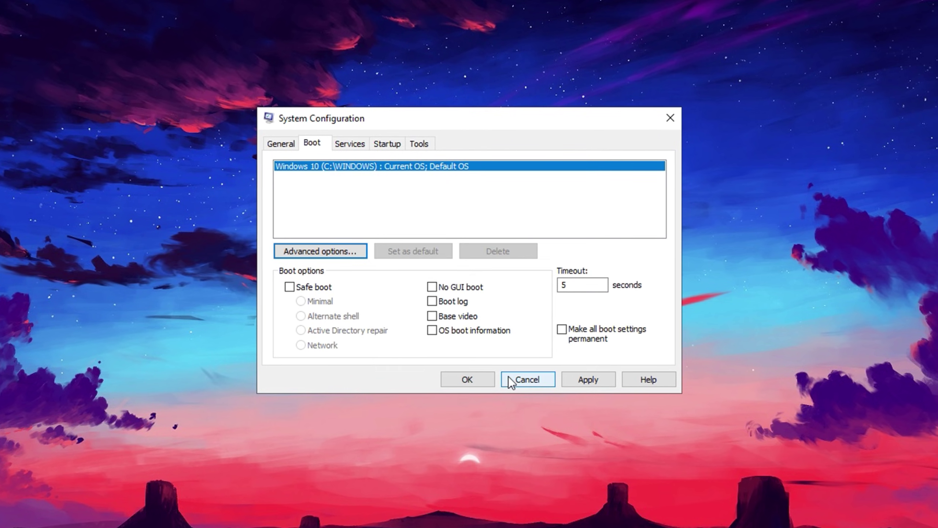
pyautogui.click(584, 382)
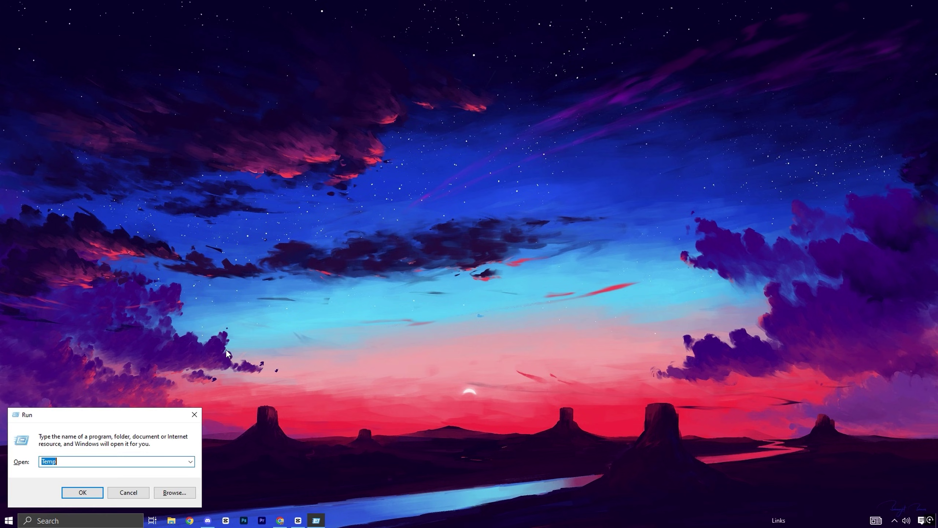
# Step: Delete everything in the Windows Temp folder, skipping files that need administrator permission
pyautogui.moveTo(106, 412); pyautogui.dragTo(457, 164)
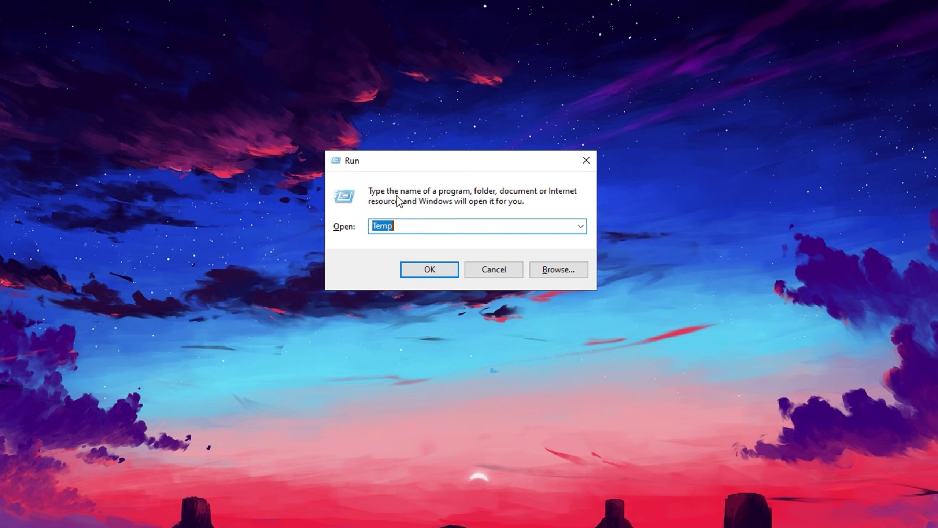
pyautogui.click(417, 225)
pyautogui.click(417, 266)
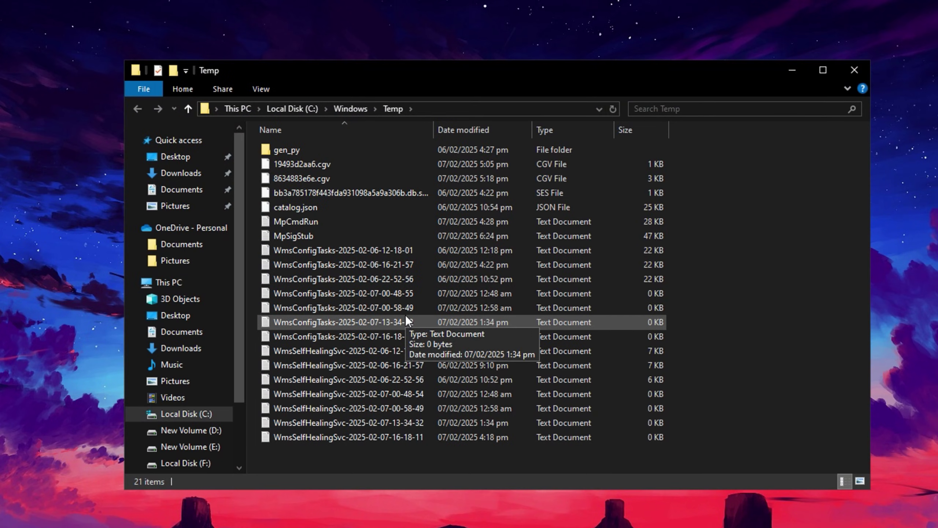
pyautogui.click(406, 316)
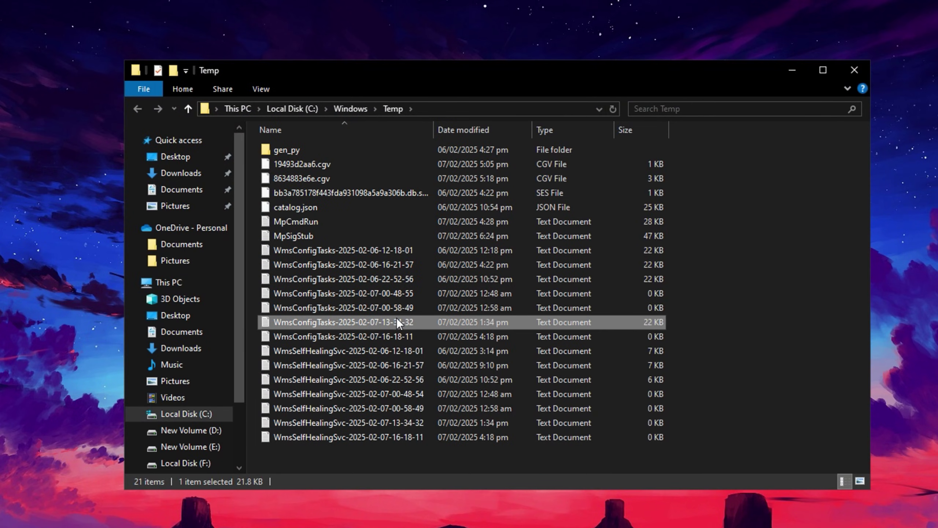
pyautogui.hotkey('ctrl', 'a')
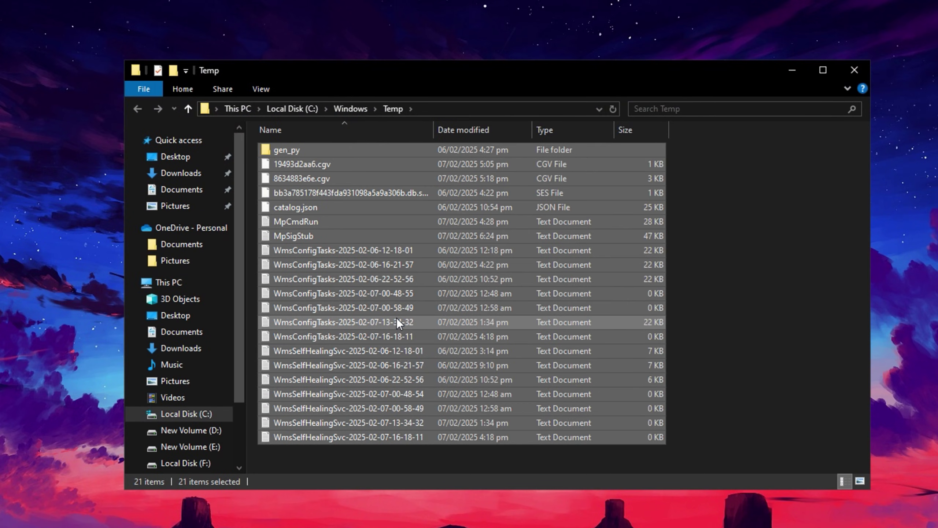
pyautogui.rightClick(373, 323)
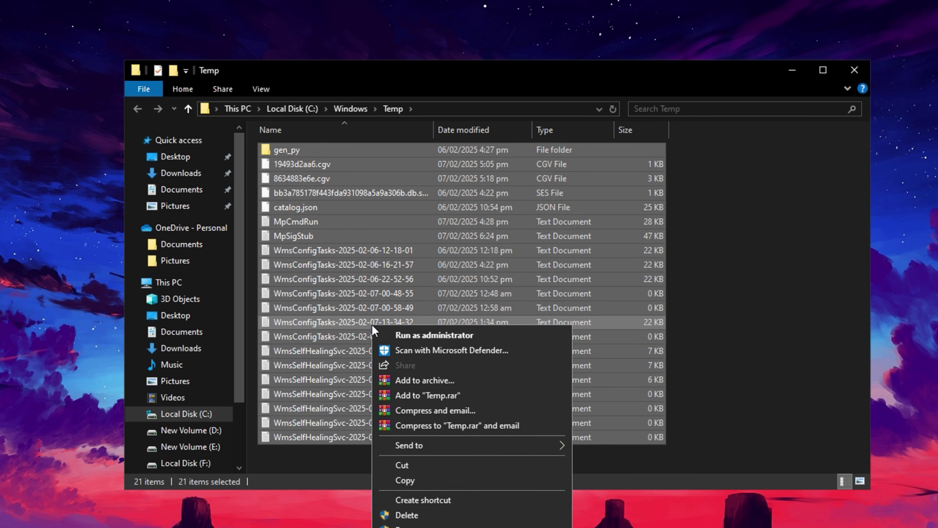
pyautogui.click(407, 514)
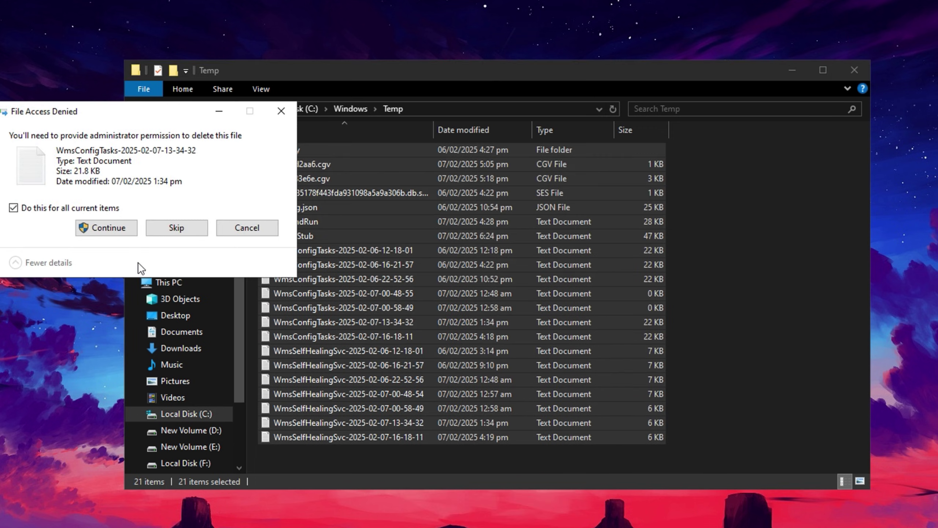
pyautogui.click(162, 230)
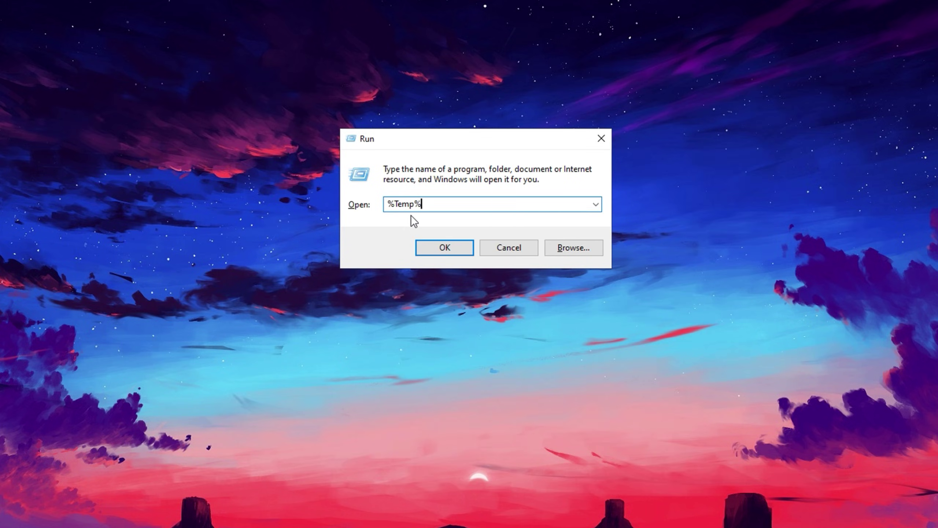
# Step: Delete all 109 items in the user %Temp% folder, skipping all in-use files
pyautogui.click(429, 248)
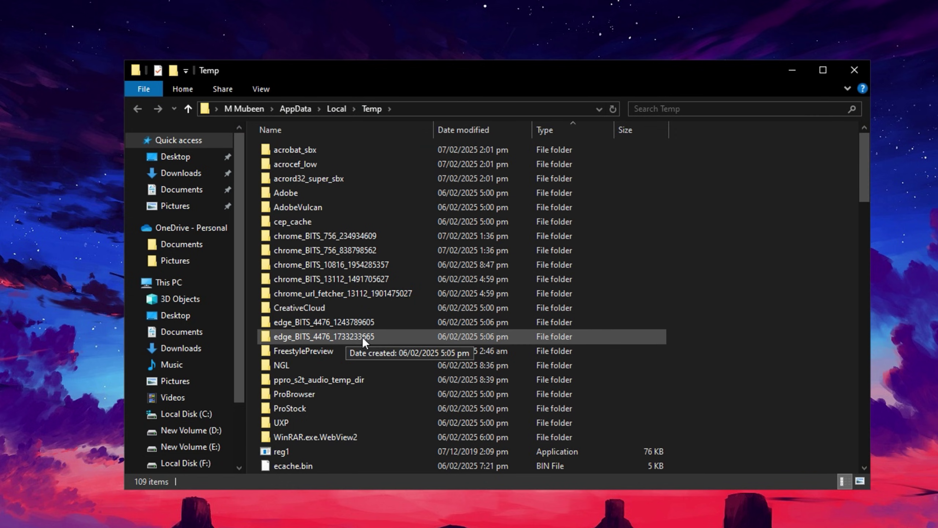
pyautogui.click(360, 337)
pyautogui.hotkey('ctrl', 'a')
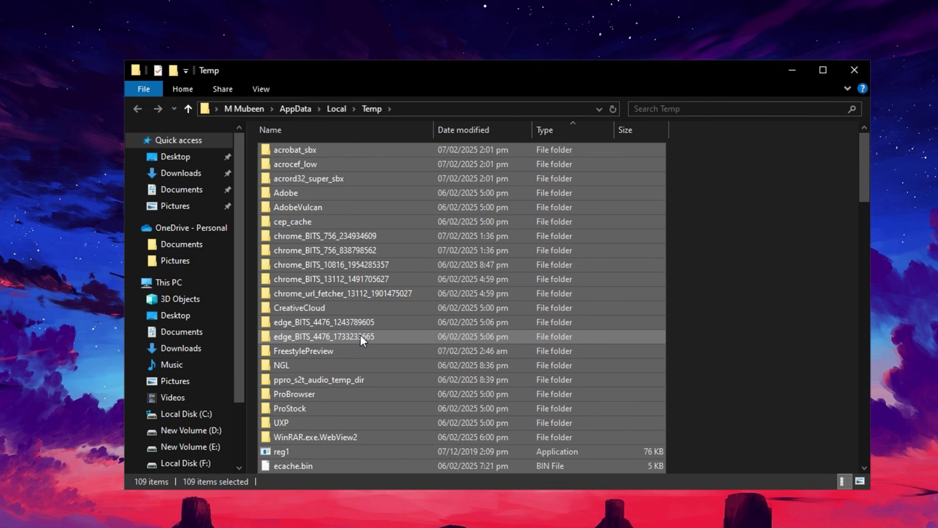
pyautogui.press('Delete')
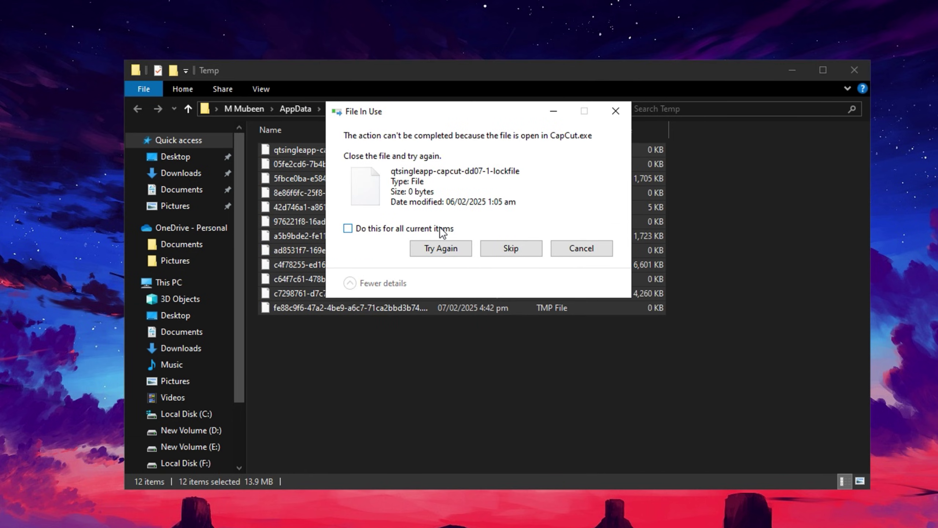
pyautogui.click(440, 228)
pyautogui.click(505, 248)
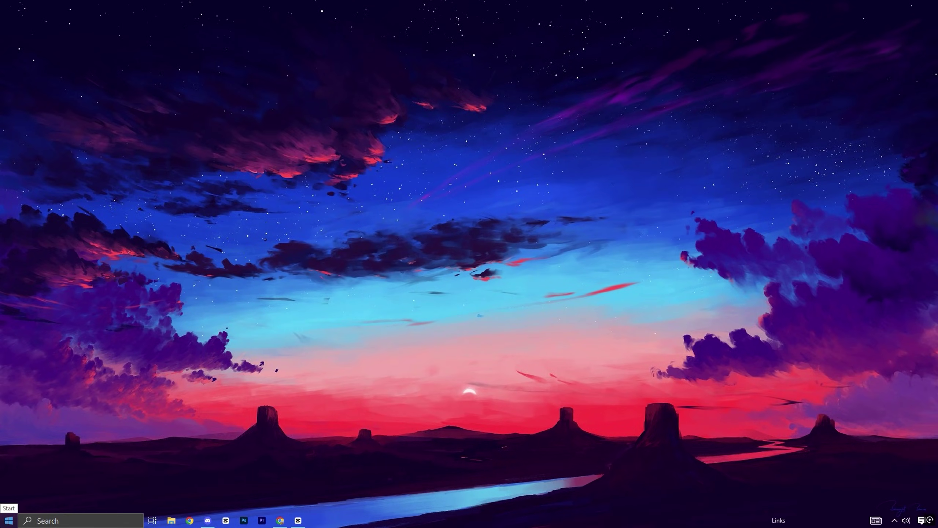
pyautogui.rightClick(4, 523)
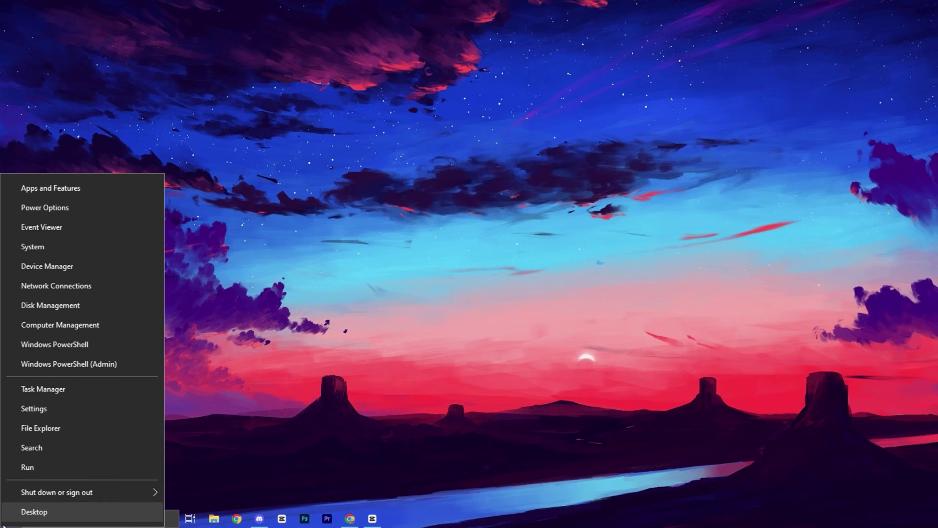
pyautogui.click(51, 265)
pyautogui.click(283, 356)
pyautogui.doubleClick(282, 356)
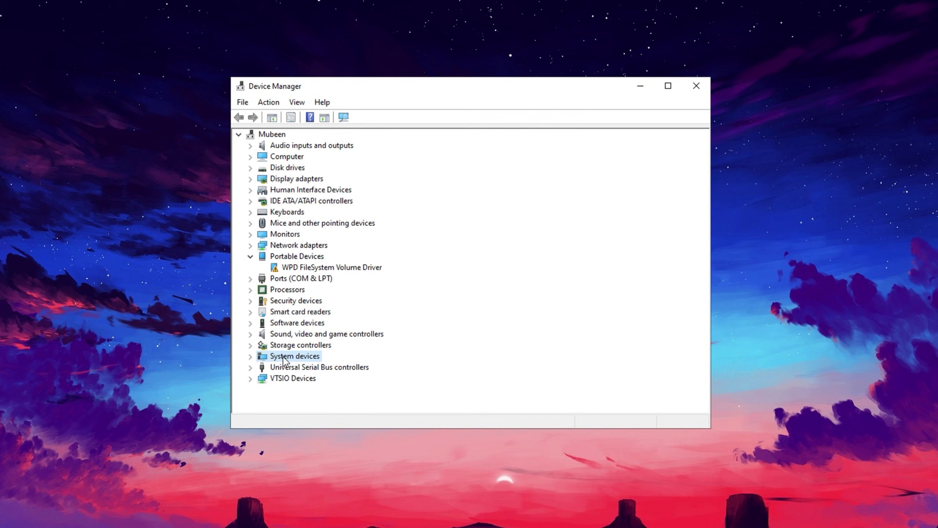
pyautogui.doubleClick(283, 356)
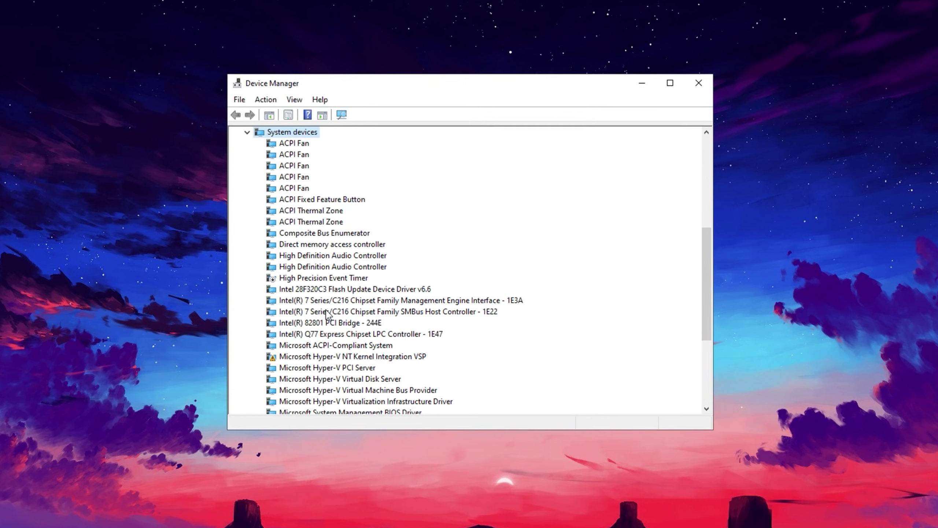
pyautogui.click(311, 277)
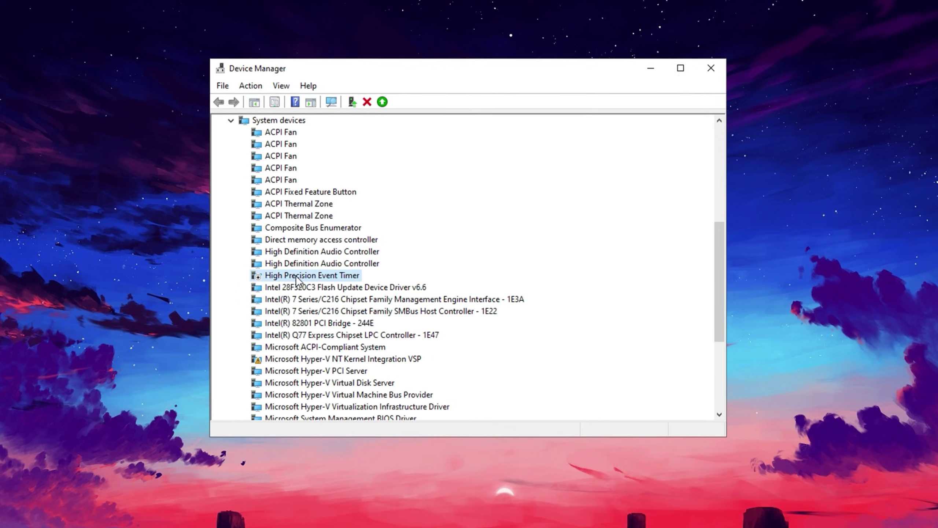
pyautogui.rightClick(296, 276)
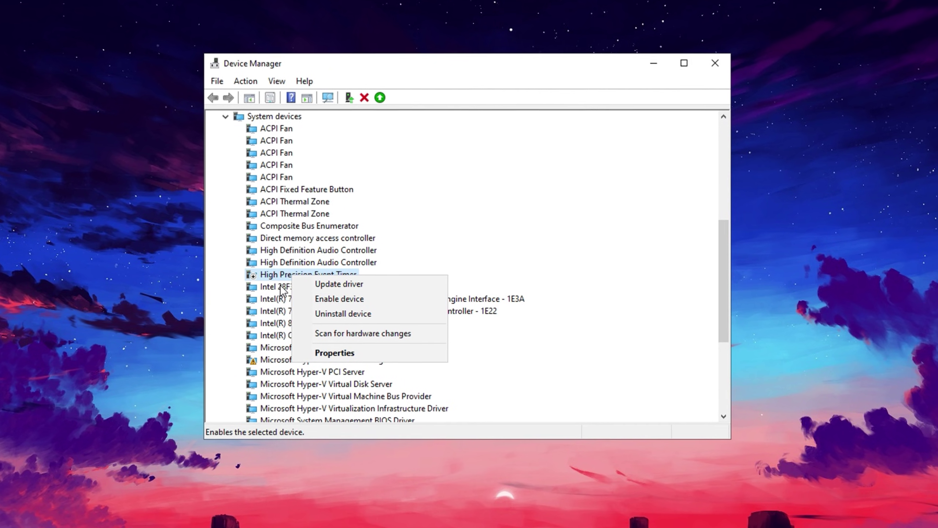
pyautogui.click(282, 278)
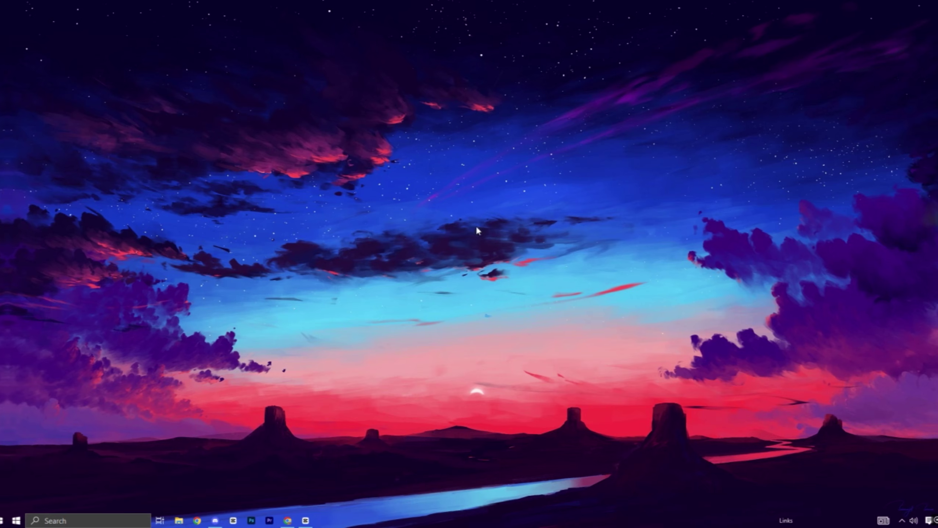
# Step: Search 'show an' and open the Show animations in Windows setting page
pyautogui.click(110, 520)
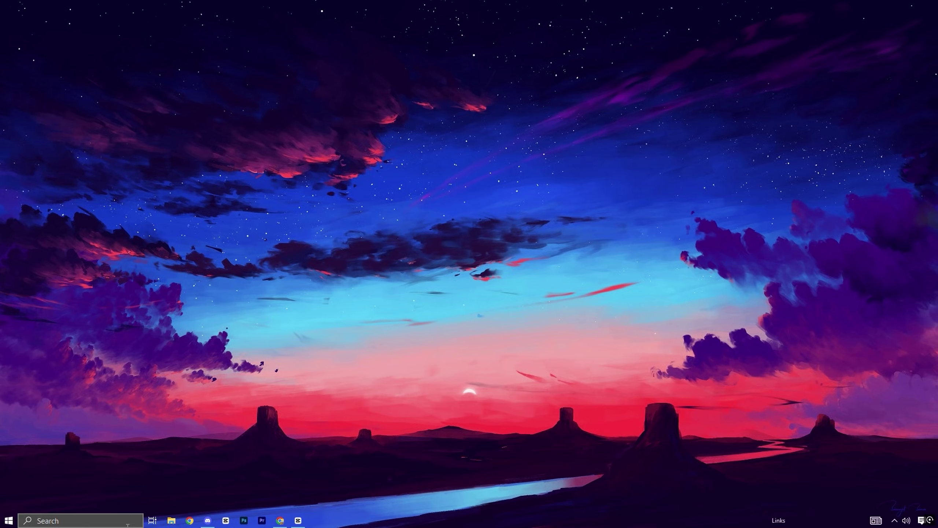
pyautogui.write('show an')
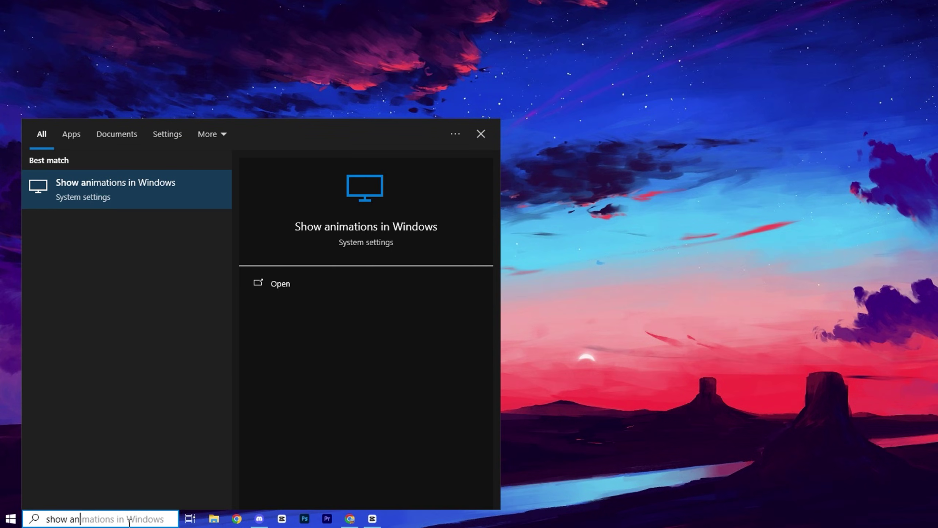
pyautogui.click(103, 183)
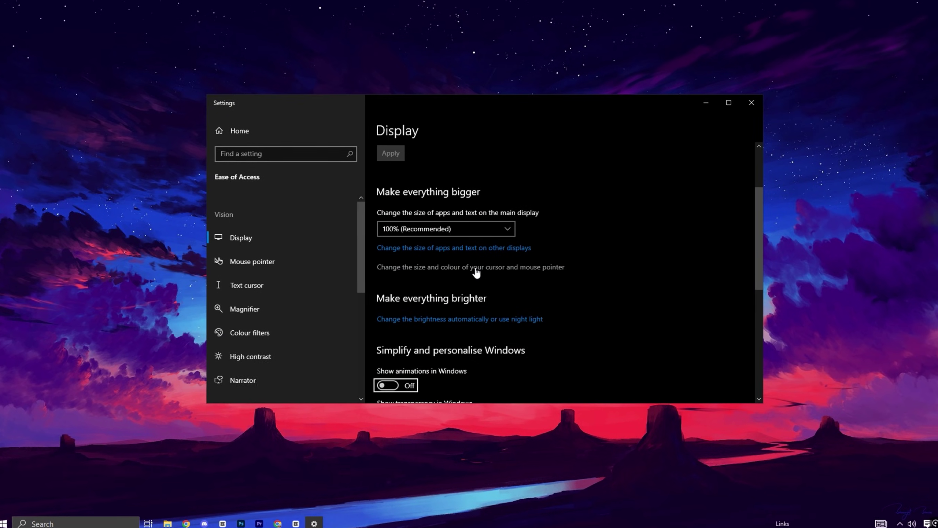
pyautogui.scroll(-3, 475, 272)
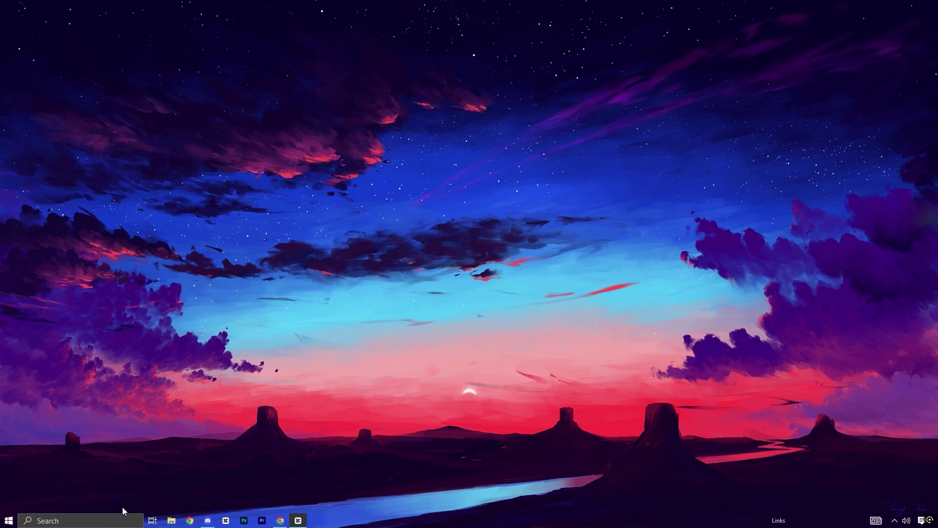
# Step: Search 'core' and open the Core isolation page in Windows Security
pyautogui.click(80, 515)
pyautogui.write('core')
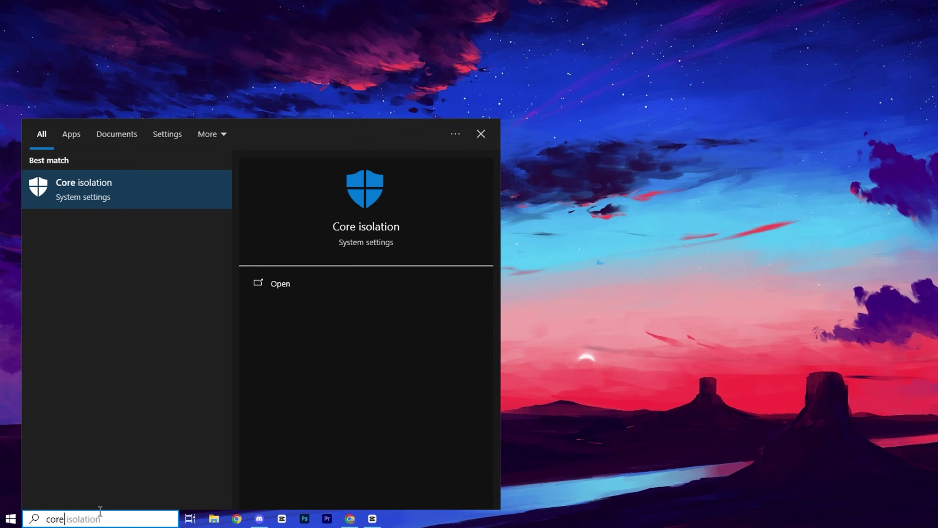
pyautogui.click(137, 203)
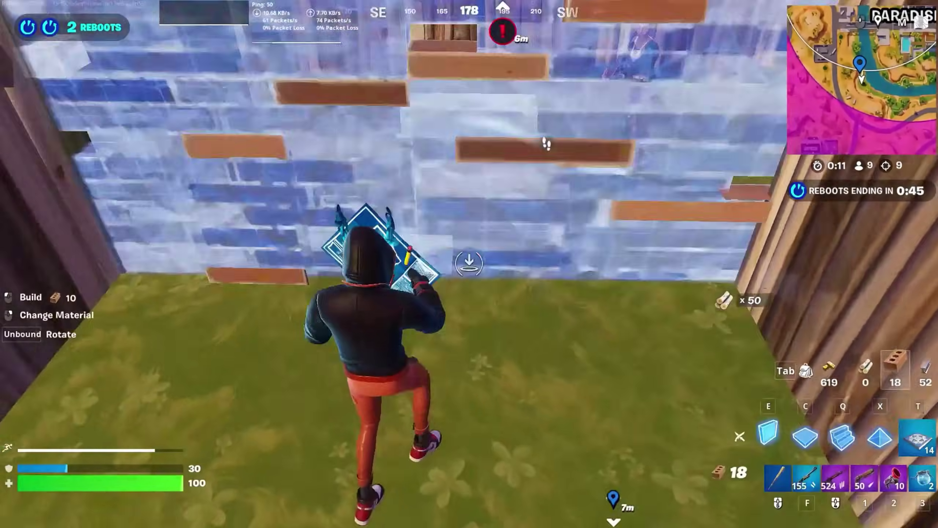
pyautogui.press('v')
pyautogui.click(469, 264)
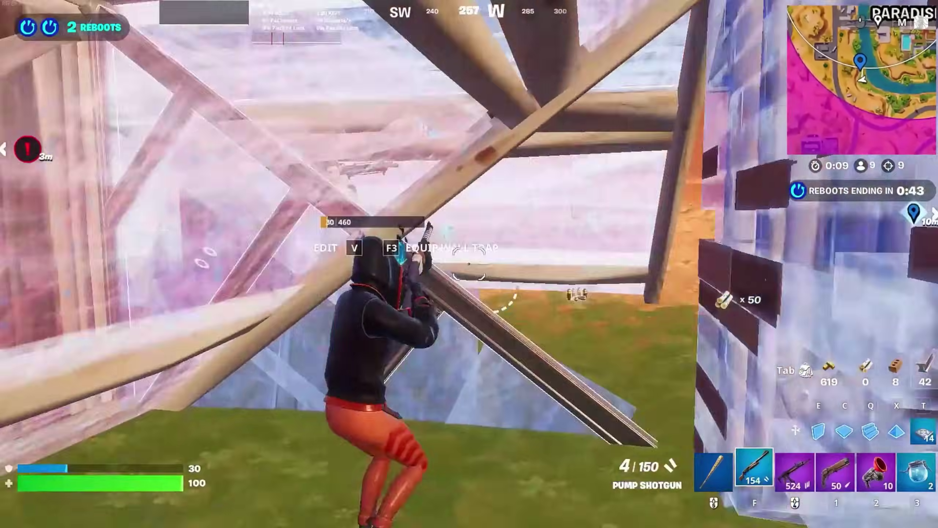